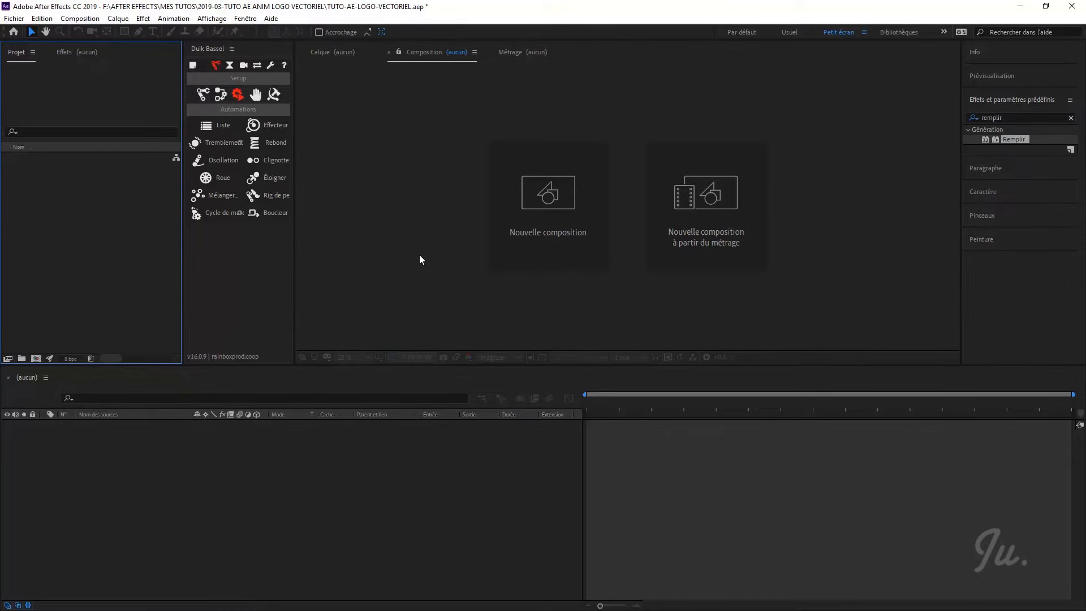
Step: Create a new HDTV 1080 25 composition, 1920 x 1080 px at 25 fps with a 10-second duration
key("ctrl+n")
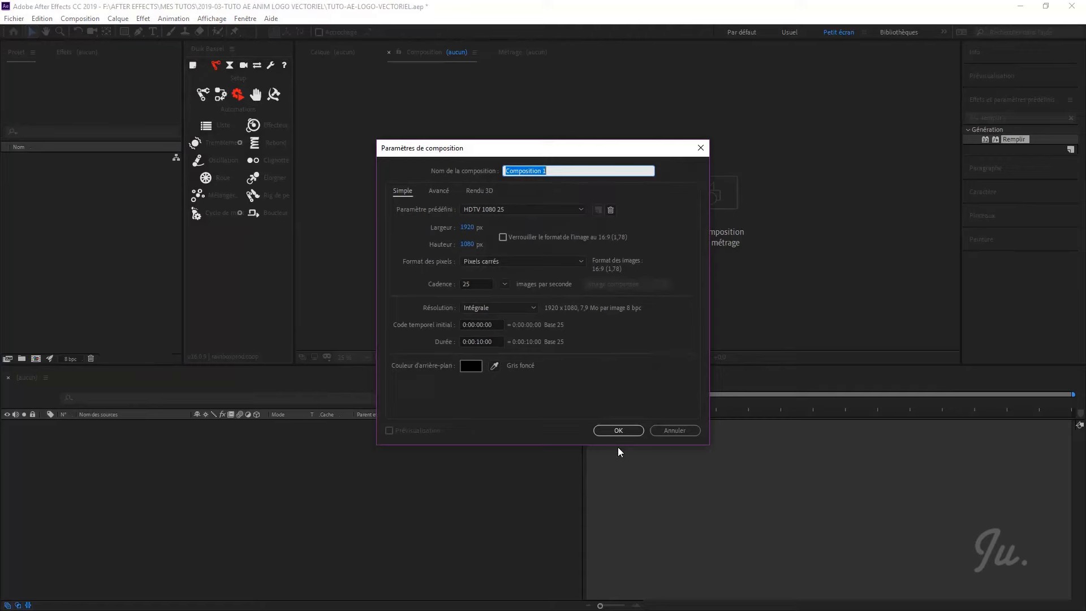
left_click(622, 428)
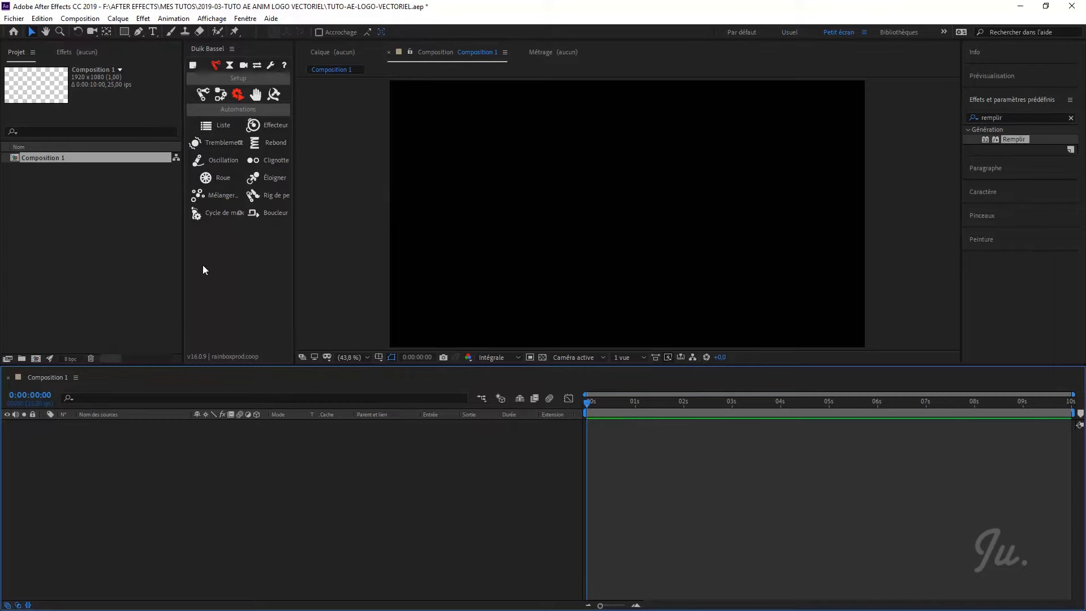
Step: Import logo-ju.ai from the DOCS folder as "Composition – Conserver les tailles de calque"
left_click(86, 257)
right_click(88, 276)
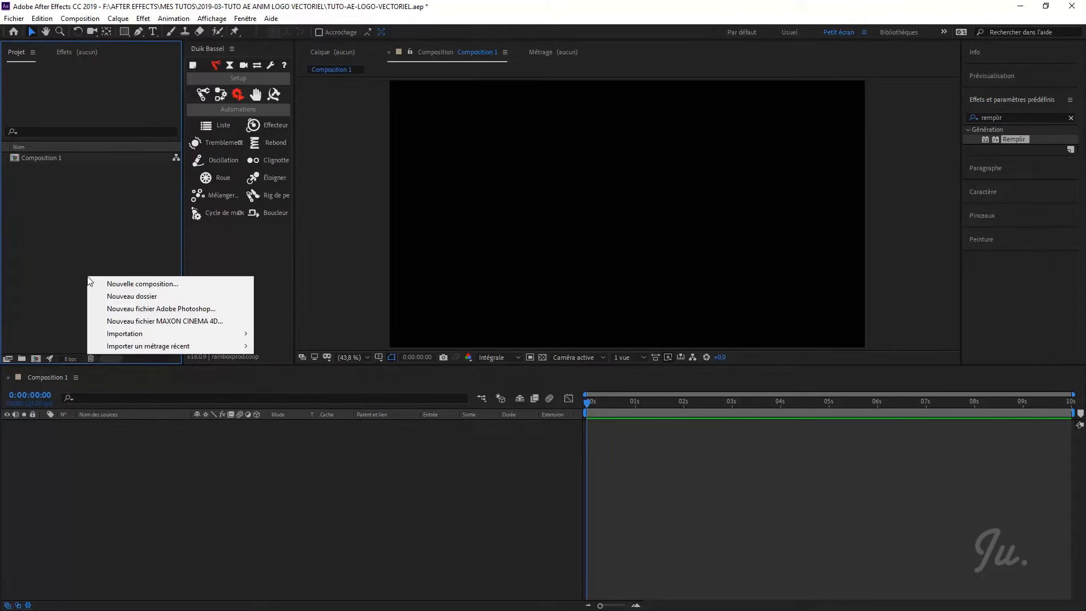
mouse_move(145, 336)
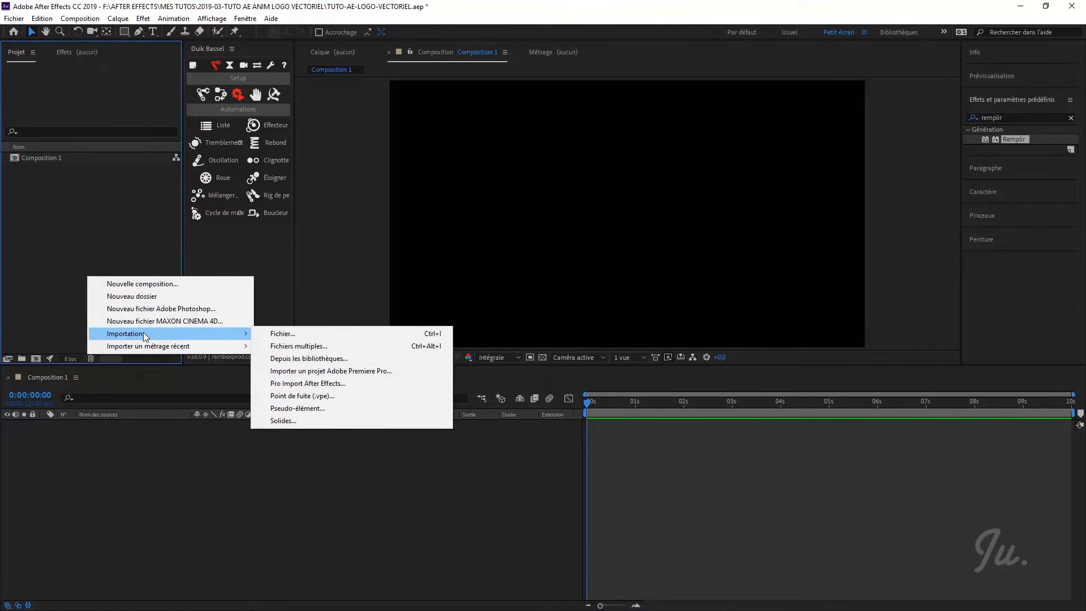
left_click(276, 334)
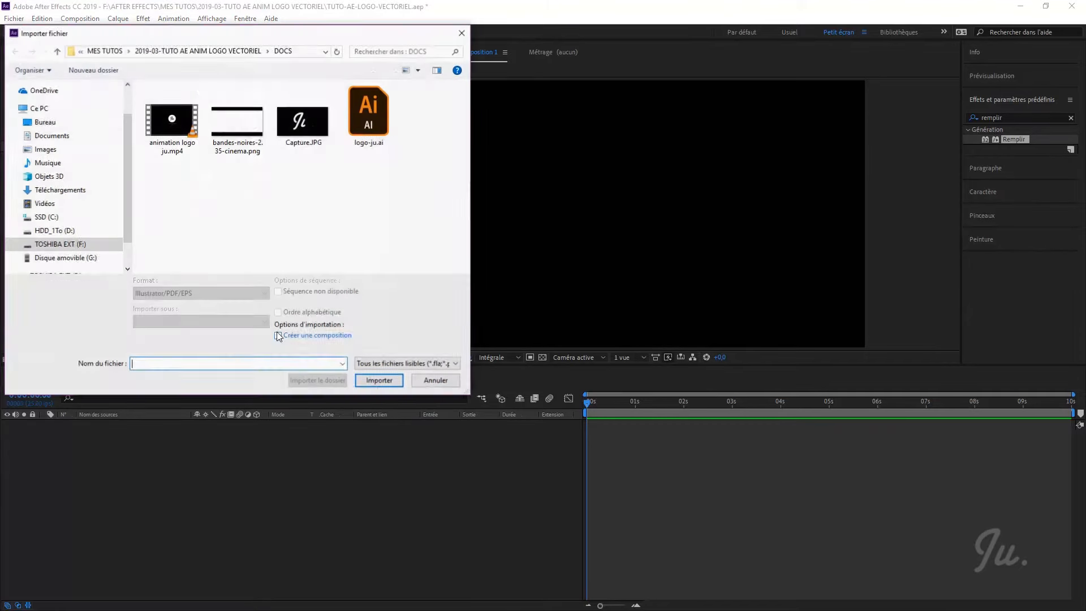
left_click(374, 103)
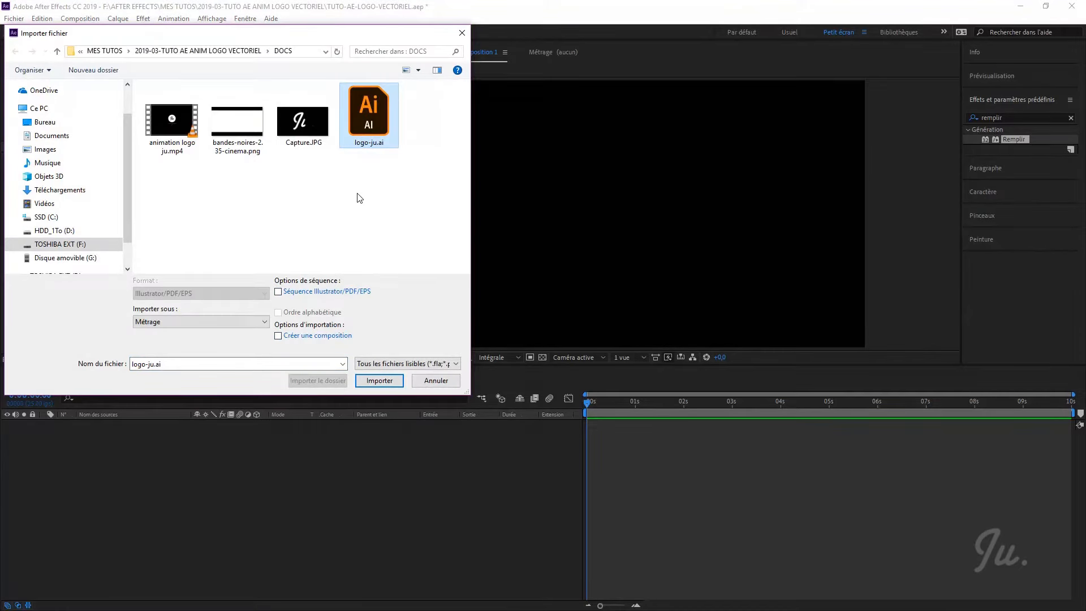
left_click(181, 322)
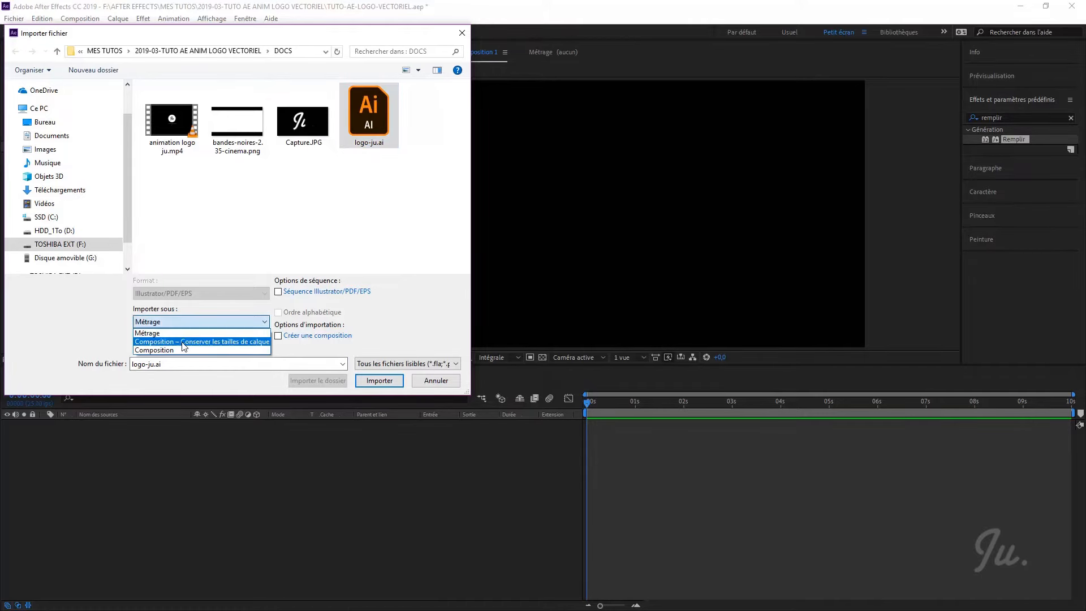
left_click(184, 342)
left_click(379, 380)
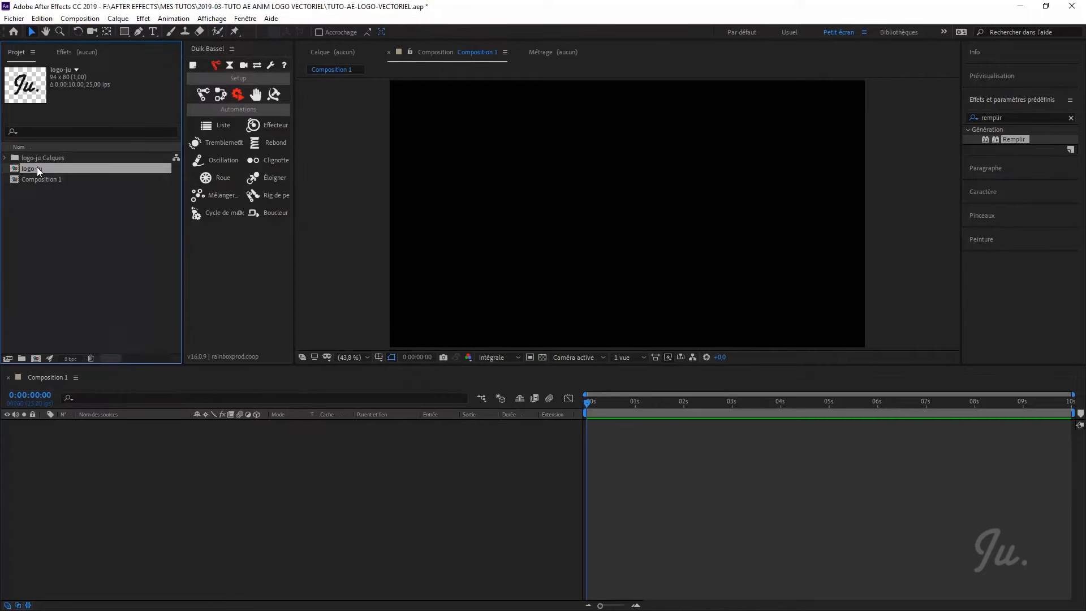
Step: Add the logo-ju composition to Composition 1 as a layer and apply the Remplir effect to it
left_click_drag(39, 168, 114, 497)
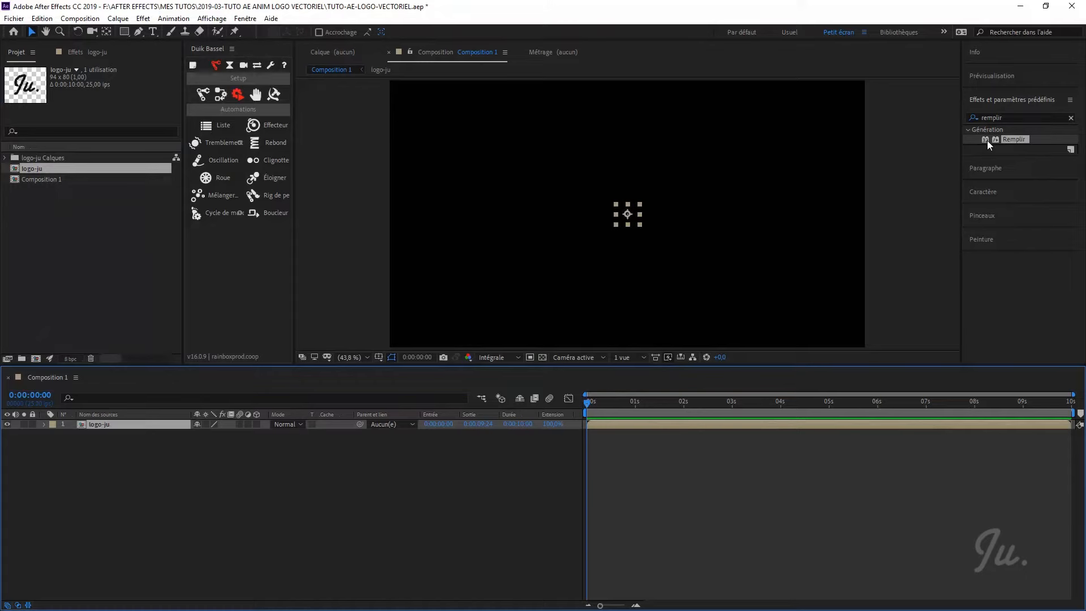
left_click(991, 104)
left_click_drag(1007, 150, 99, 426)
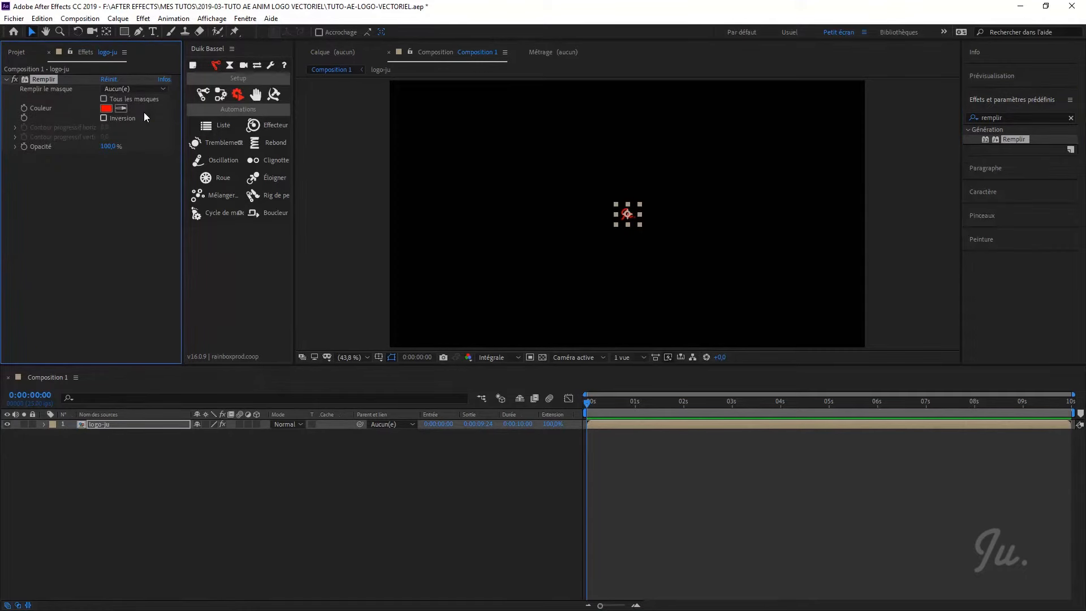
Step: Set the Remplir effect's colour to white (FFFFFF)
left_click(112, 110)
left_click_drag(289, 204, 227, 159)
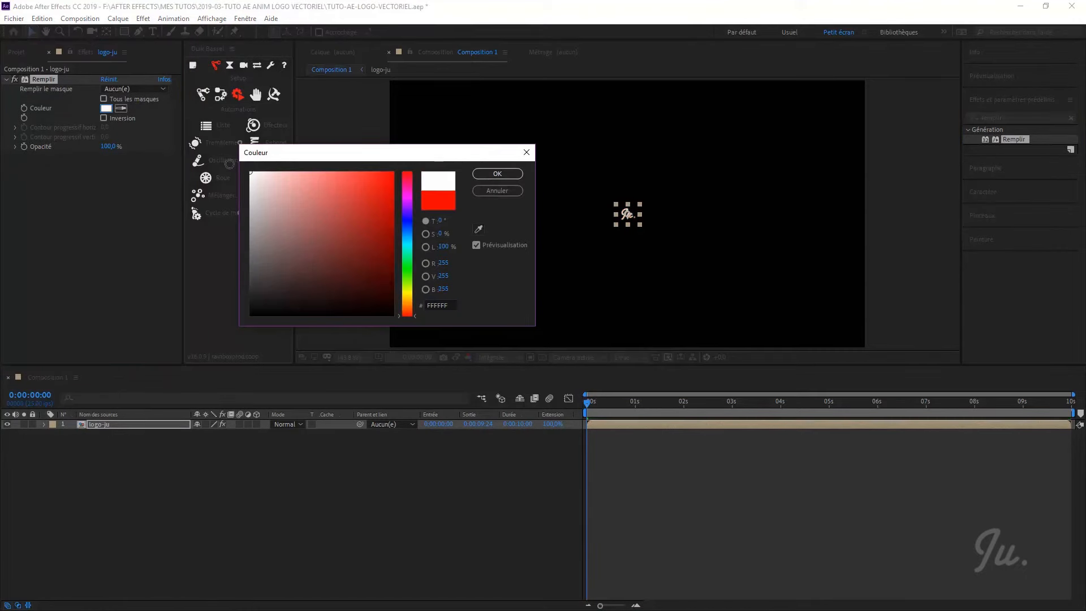
left_click(495, 174)
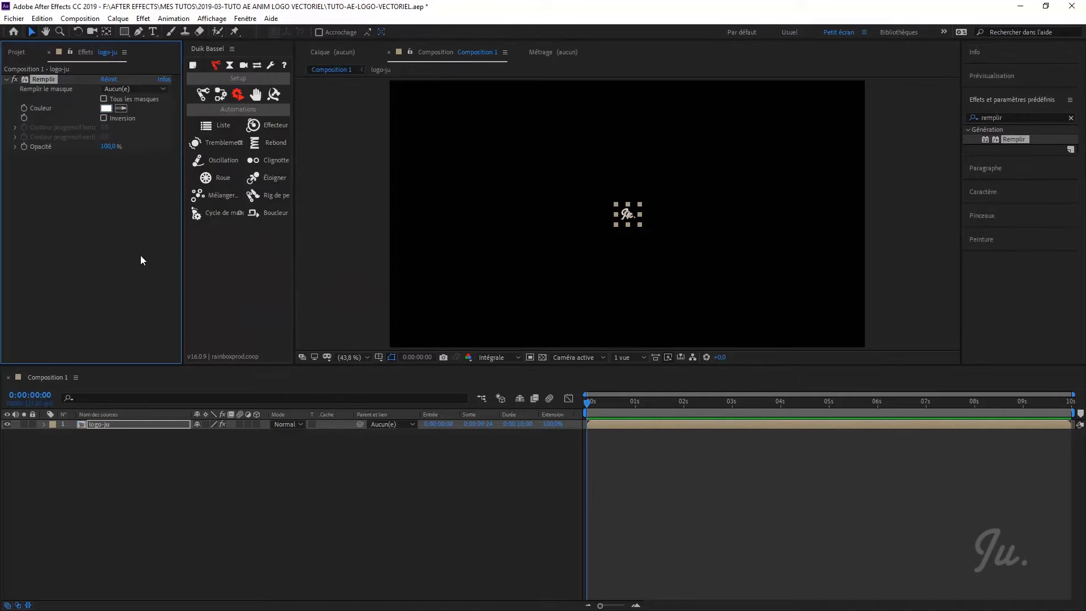
Step: Enable continuous rasterization for the logo-ju layer and for Calque 1 and Calque 2 inside it, and return to Composition 1
left_click(207, 424)
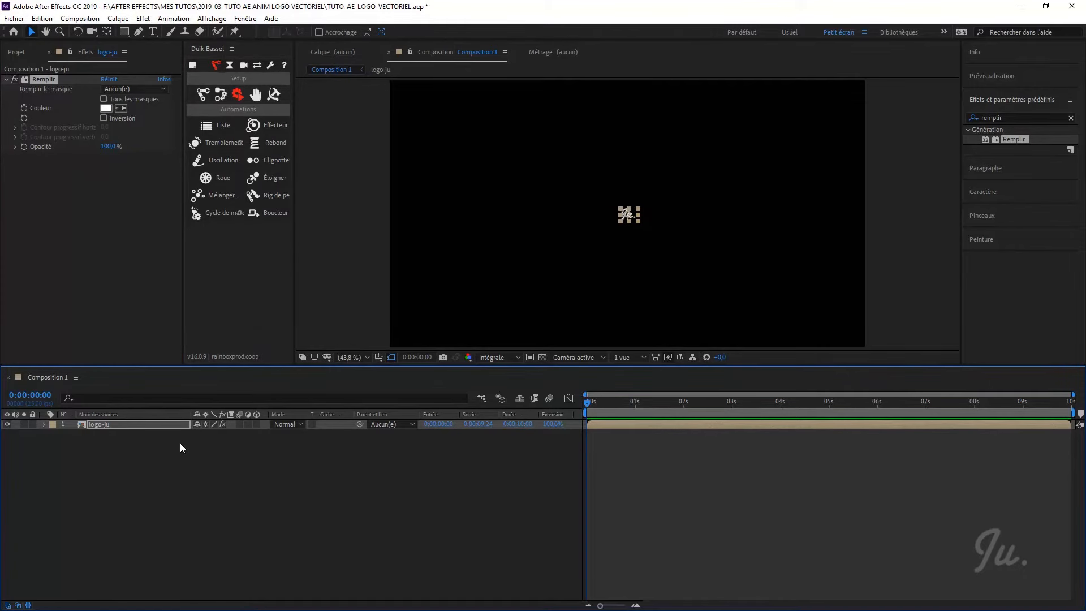
double_click(83, 423)
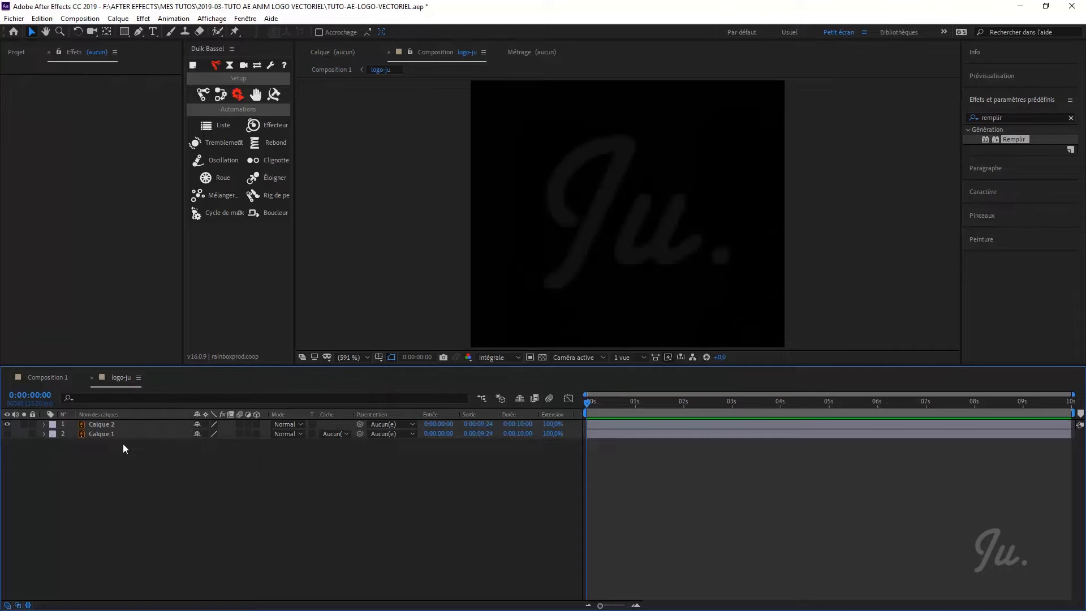
left_click(206, 425)
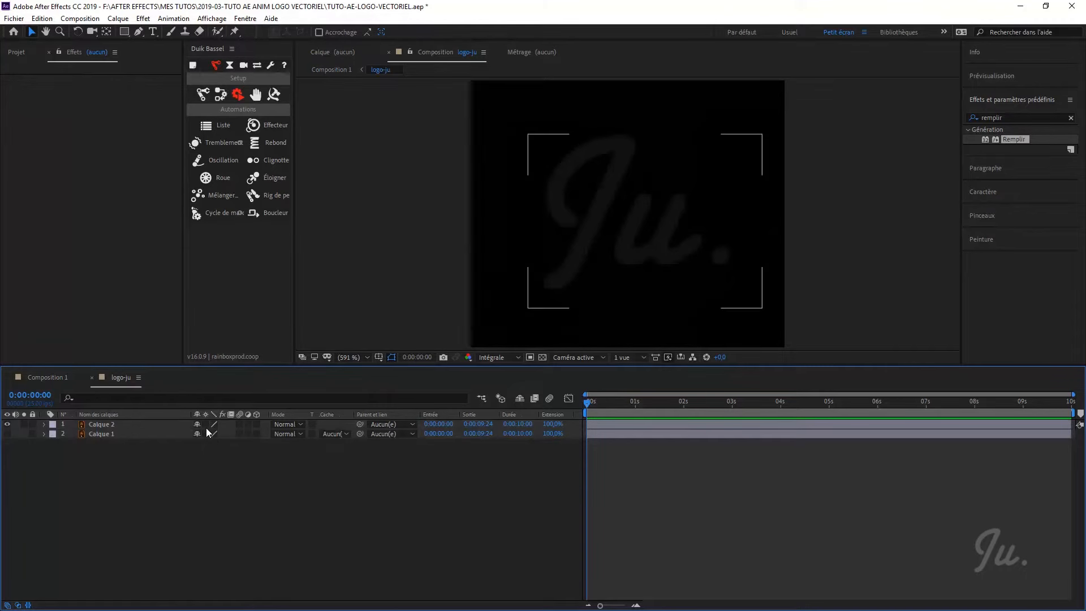
left_click(206, 434)
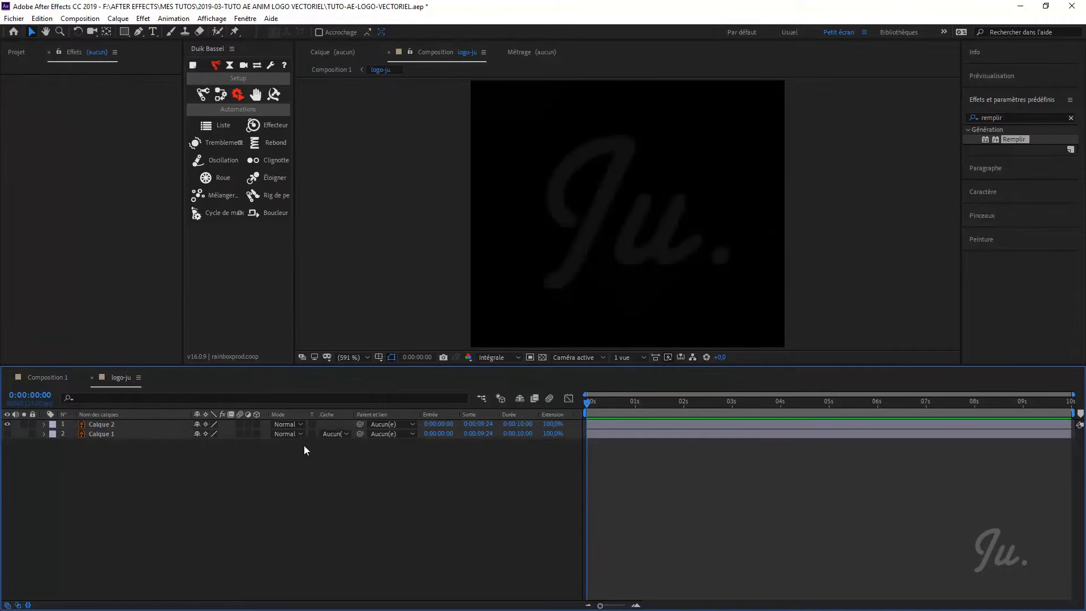
left_click(46, 375)
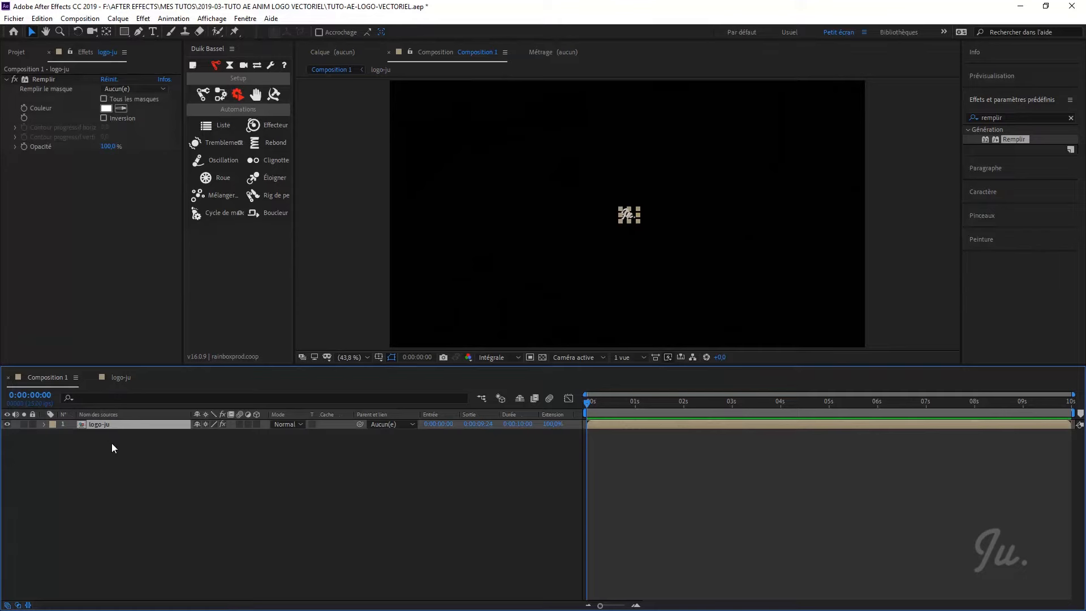
Step: Scale the logo-ju layer up to 1401 %
key("s")
left_click_drag(226, 434, 124, 487)
left_click(125, 489)
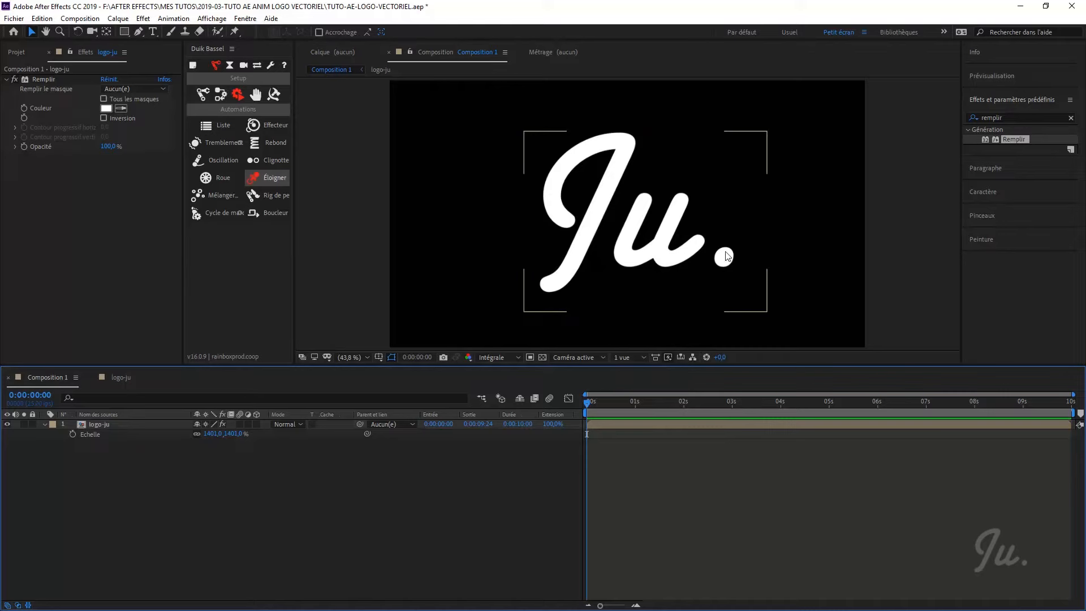
Step: Apply the Tracé dynamique generation effect to the logo-ju layer
left_click(99, 426)
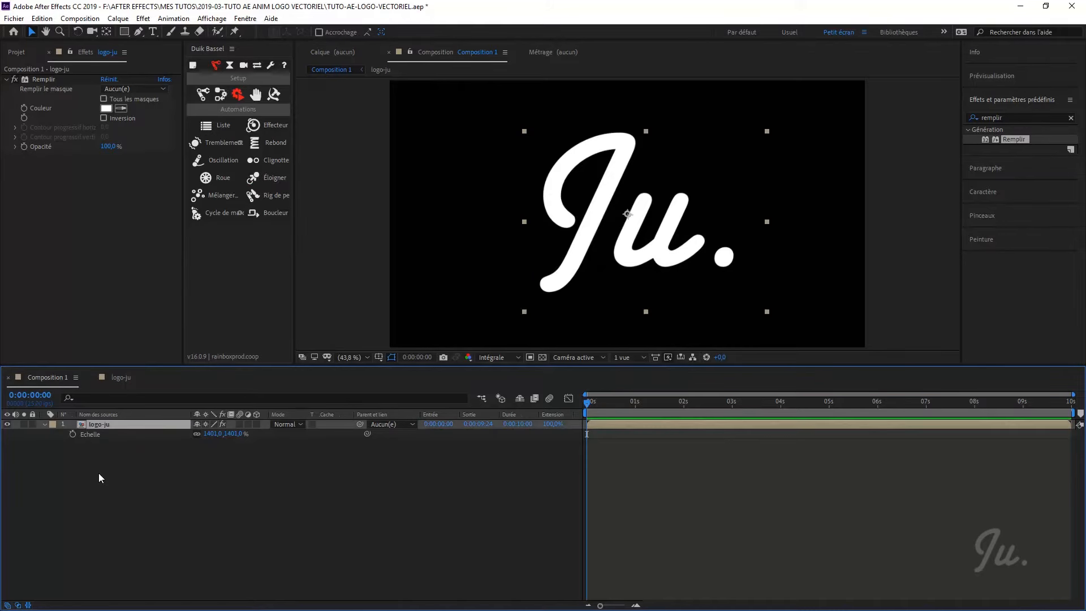
left_click(143, 18)
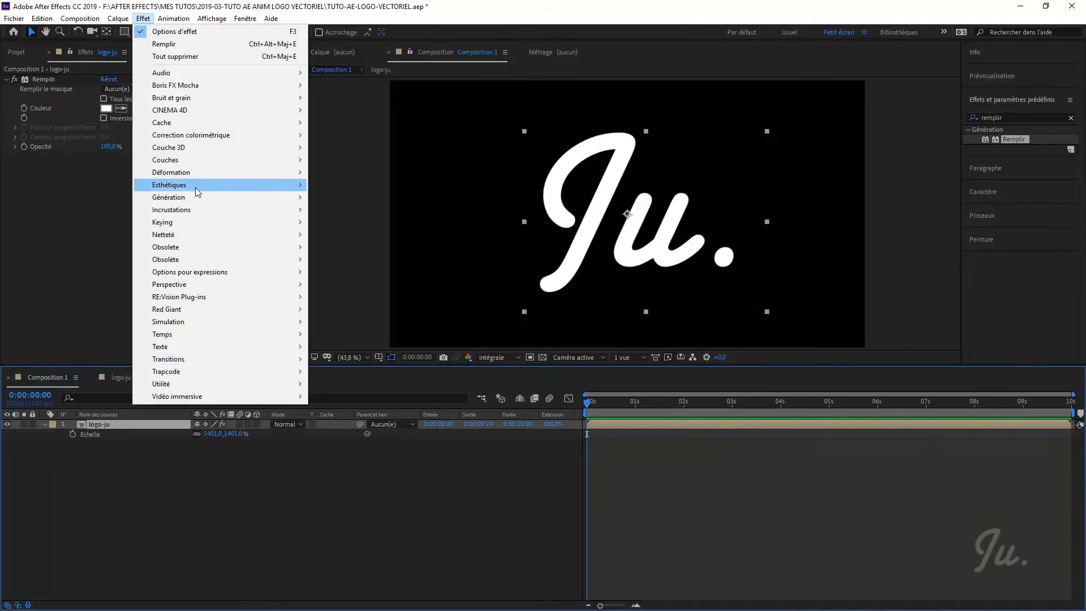
mouse_move(196, 200)
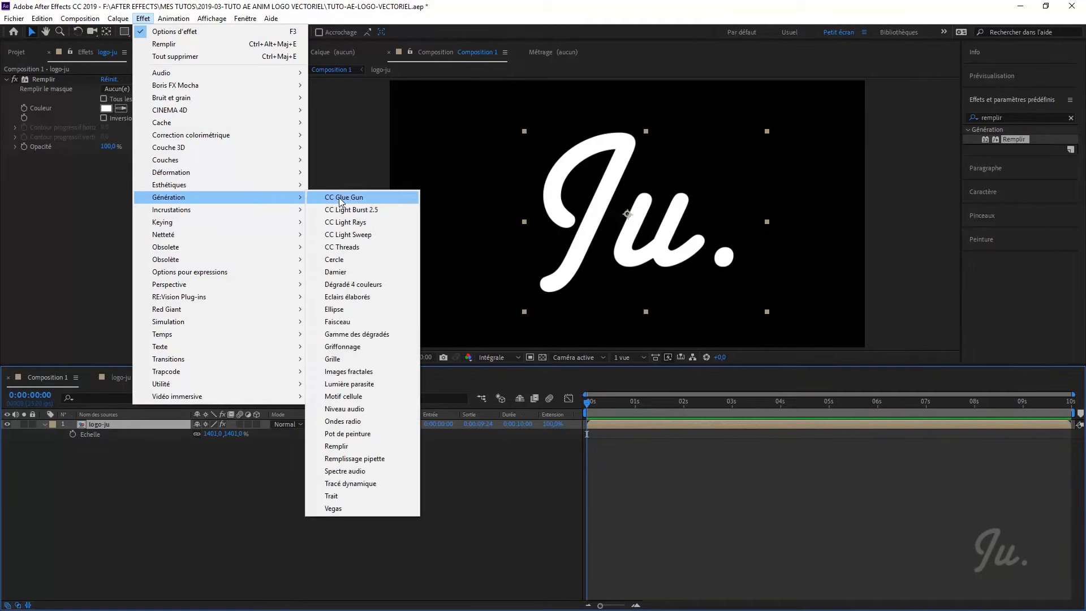
left_click(354, 484)
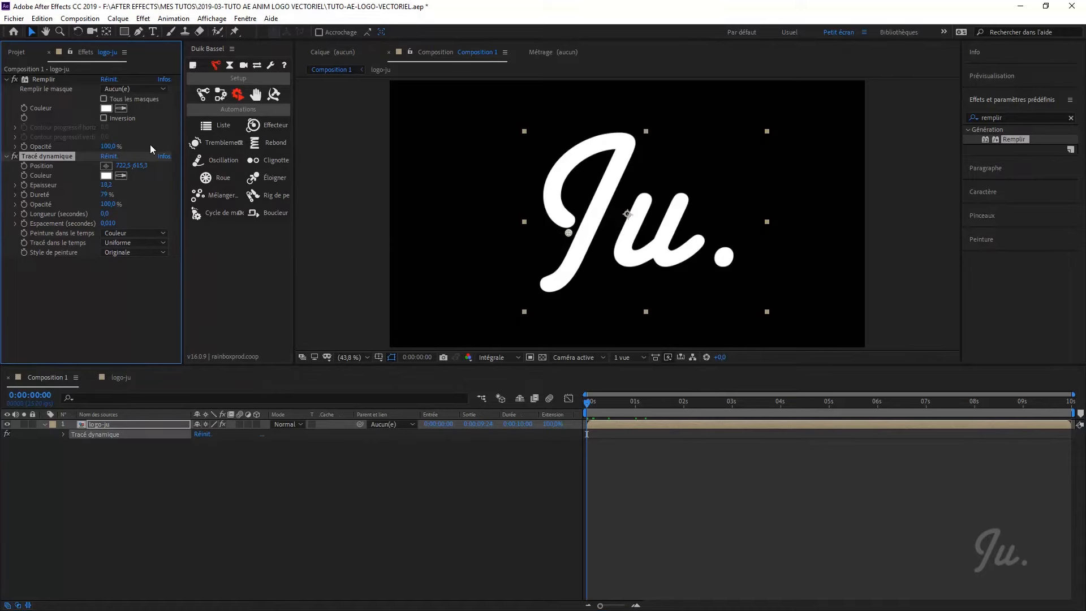
Step: Move the Tracé dynamique brush point onto the tip of the J's curl and set its colour to red (FE0303)
mouse_move(568, 233)
left_mouse_down()
mouse_move(556, 235)
mouse_move(570, 225)
left_mouse_up()
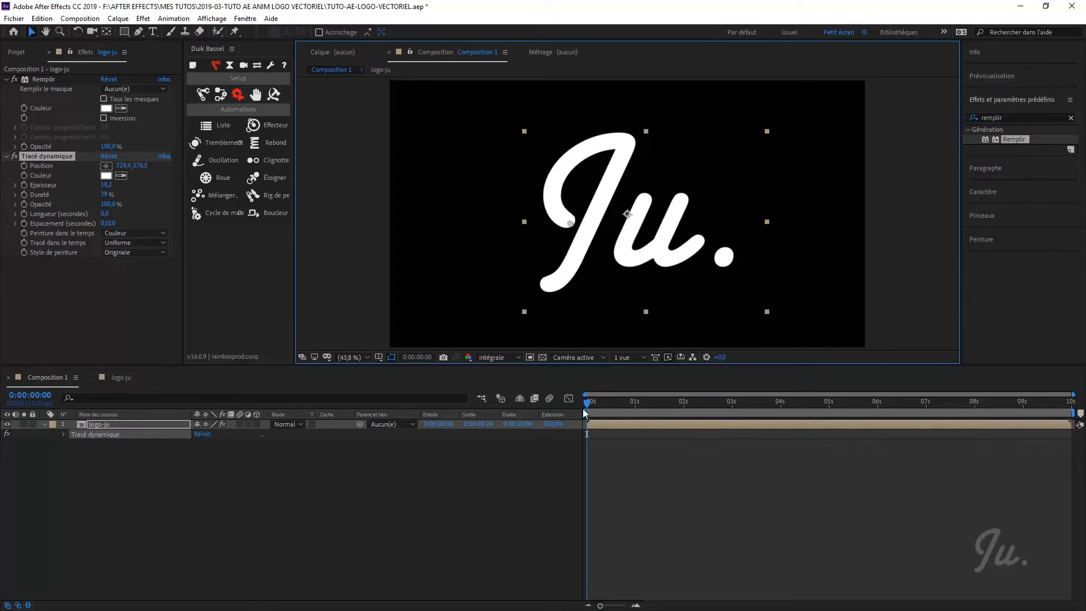
left_click(105, 175)
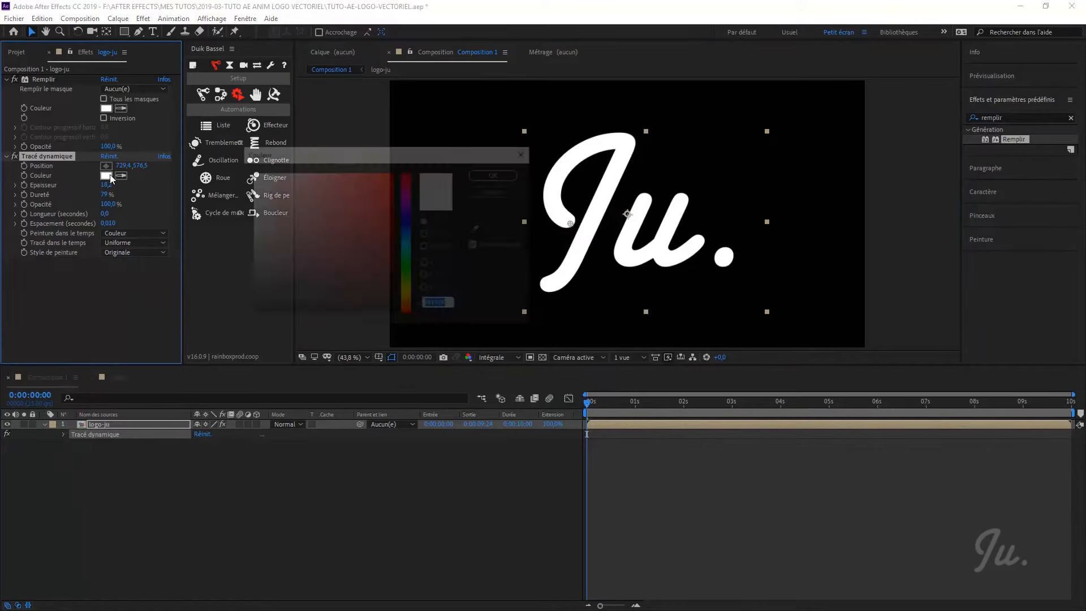
mouse_move(314, 204)
left_mouse_down()
mouse_move(306, 195)
mouse_move(392, 172)
left_mouse_up()
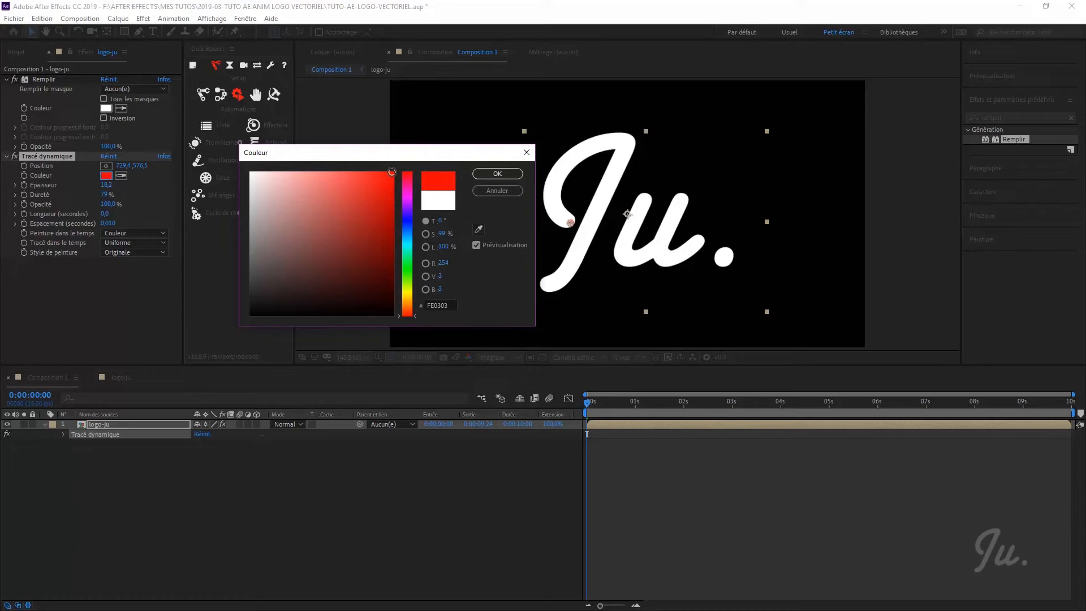
left_click(498, 174)
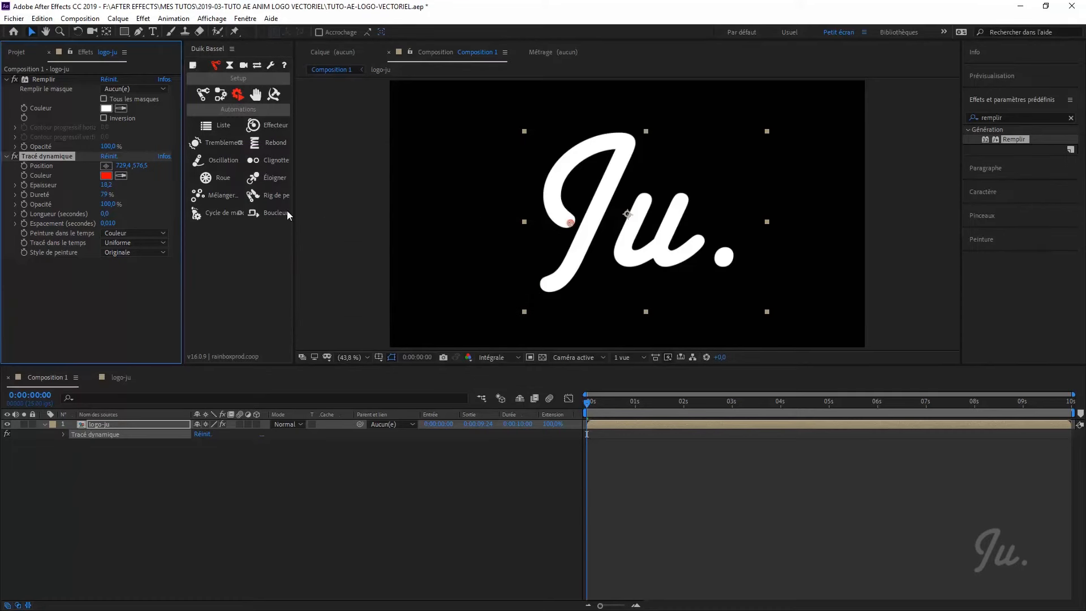
Step: Increase the brush thickness to about 35 and move the brush point just below the J's curl tip
left_click_drag(108, 187, 266, 195)
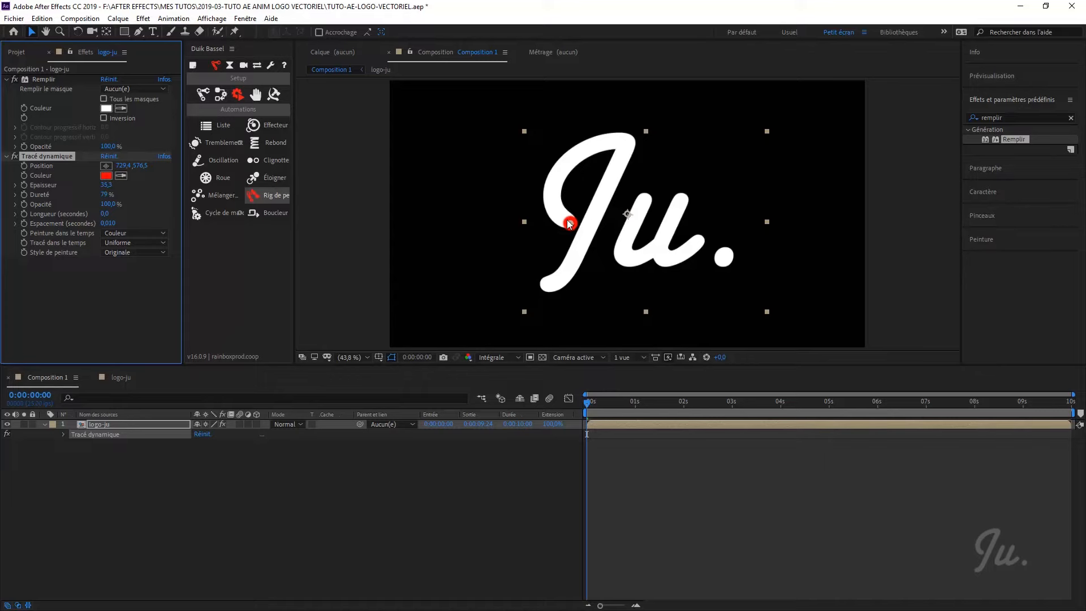
left_click_drag(569, 224, 562, 237)
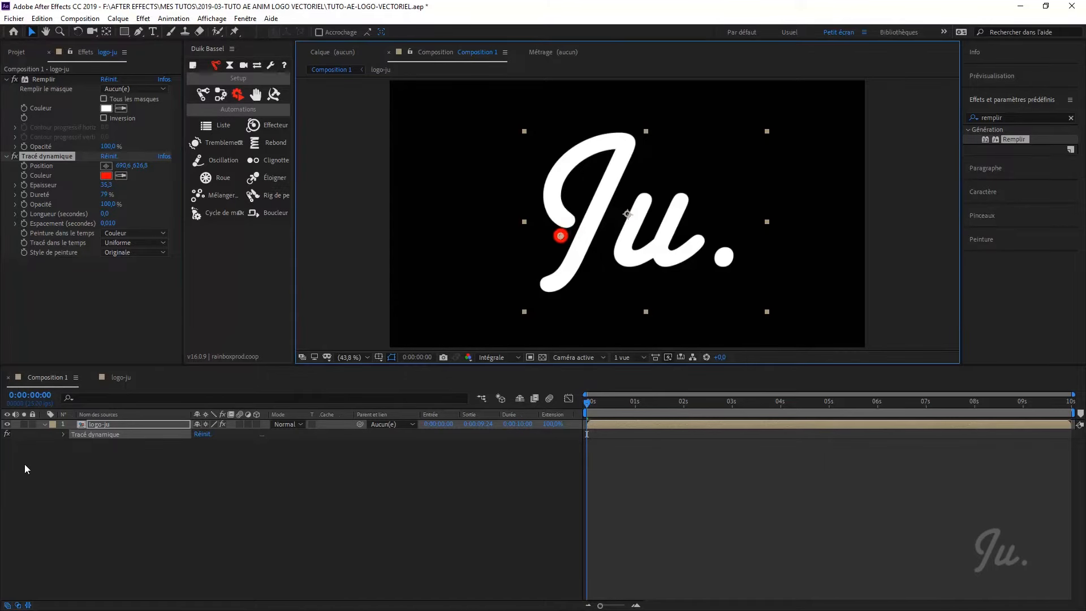
Step: Keyframe the brush position at frame 0 and, on the J's curl tip, at frame 10, and set the thickness to 45.7
left_click(25, 166)
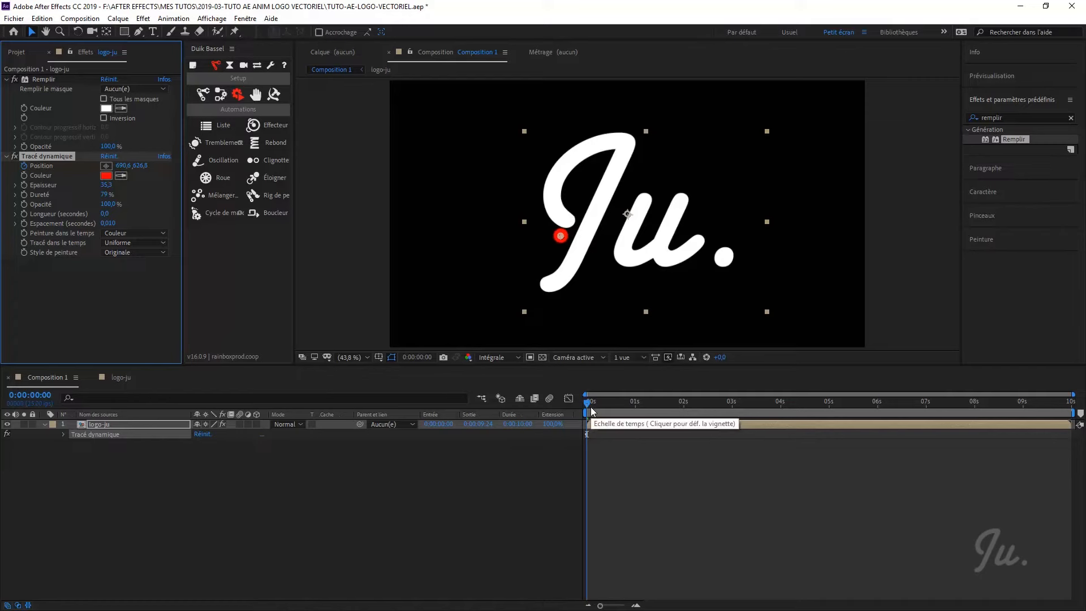
key("shift+Page_Down")
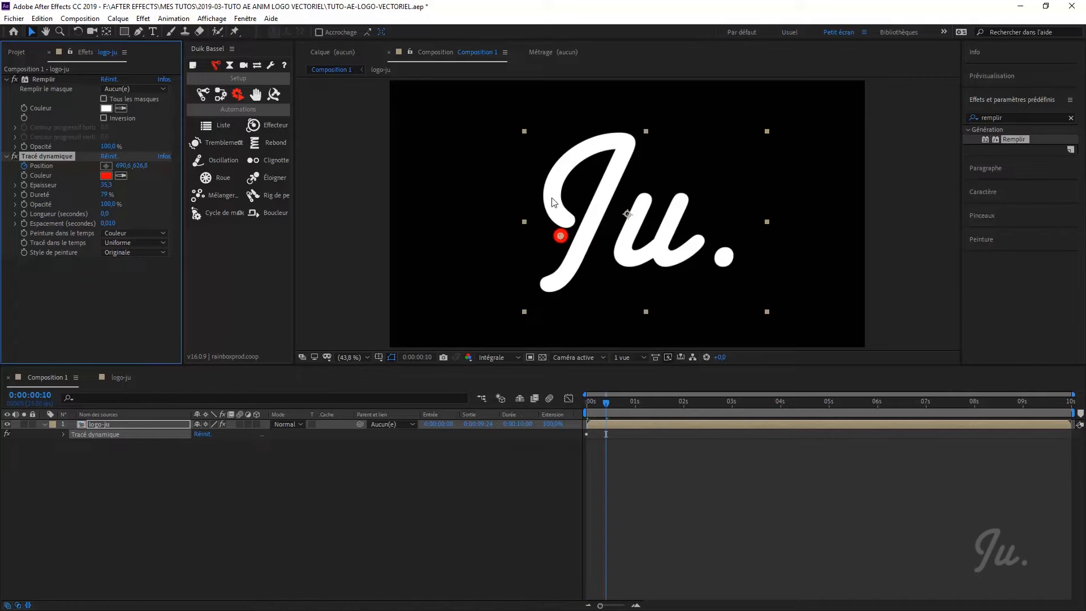
left_click_drag(562, 238, 572, 222)
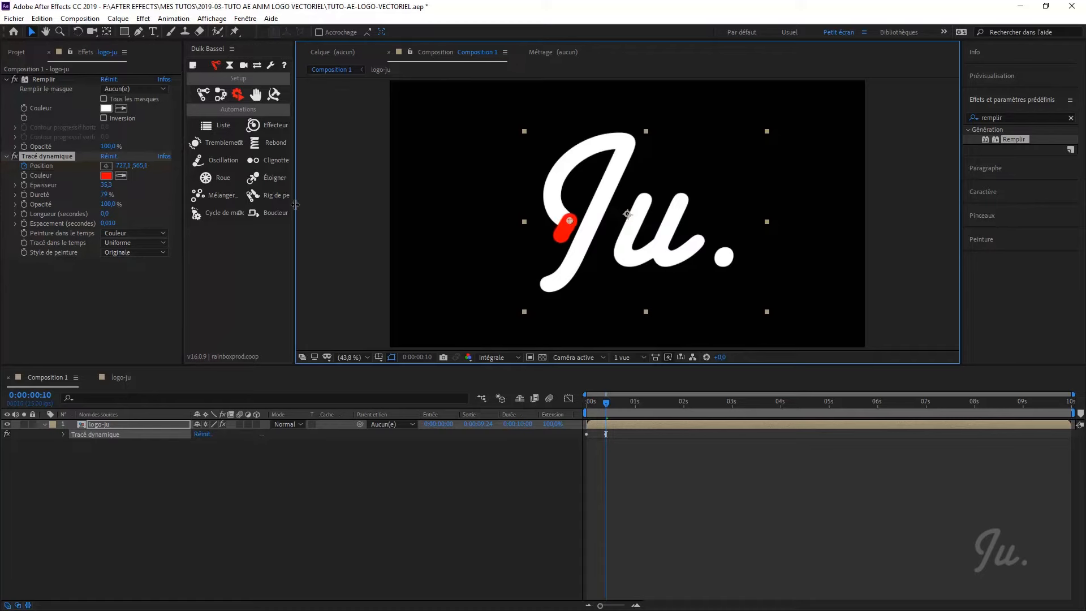
left_click_drag(106, 186, 161, 179)
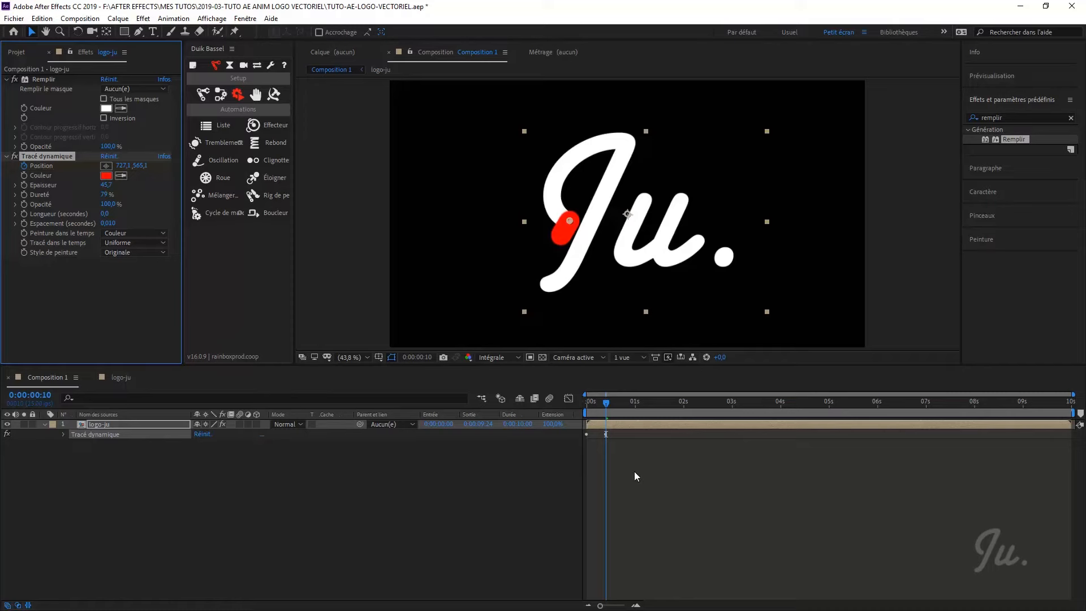
Step: Keyframe the brush position every 10 frames from 0:20 to 2:00, following the J's curl up its left curve
key("shift+Page_Down")
left_click_drag(569, 222, 561, 218)
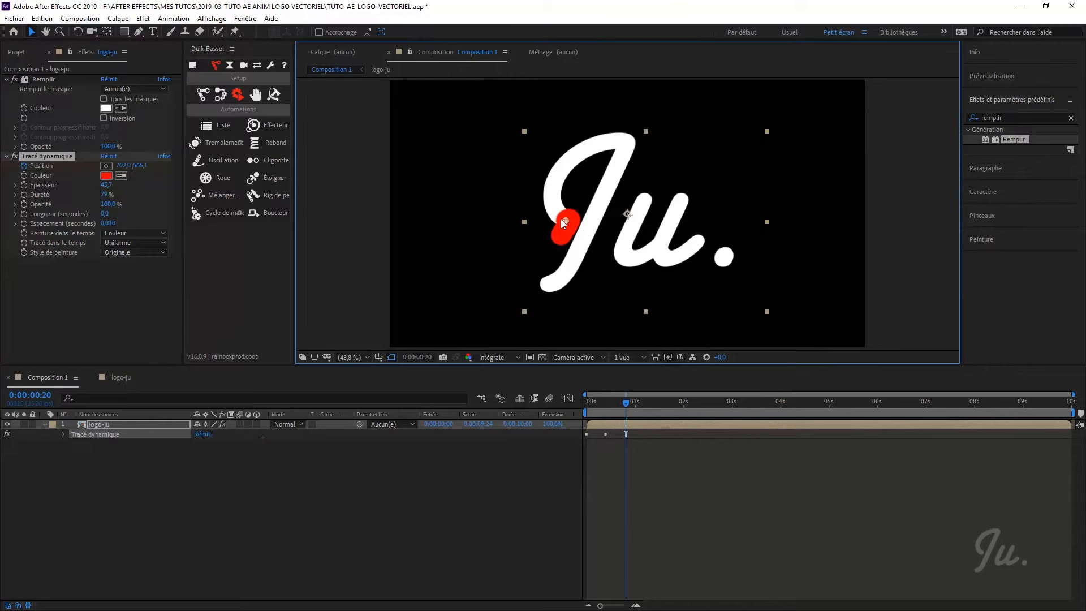
key("shift+Page_Down")
left_click_drag(557, 209, 552, 196)
key("shift+Page_Down")
key("shift+Page_Down")
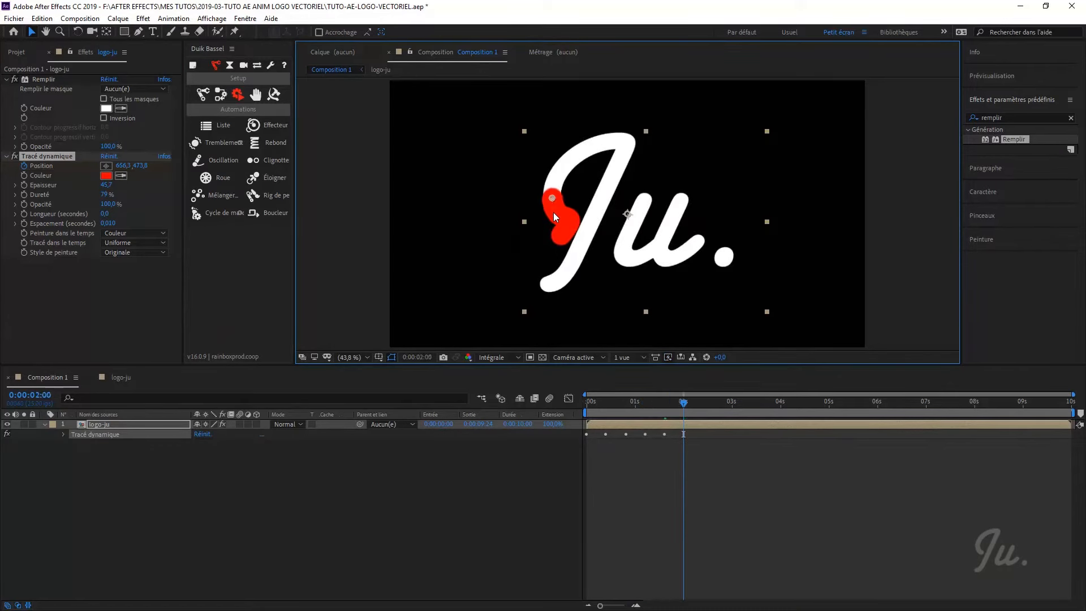
left_click_drag(552, 197, 552, 189)
Step: Keyframe the brush position every 10 frames over the J's top and down its stem, ending beyond its foot at about 9:05
key("shift+Page_Down")
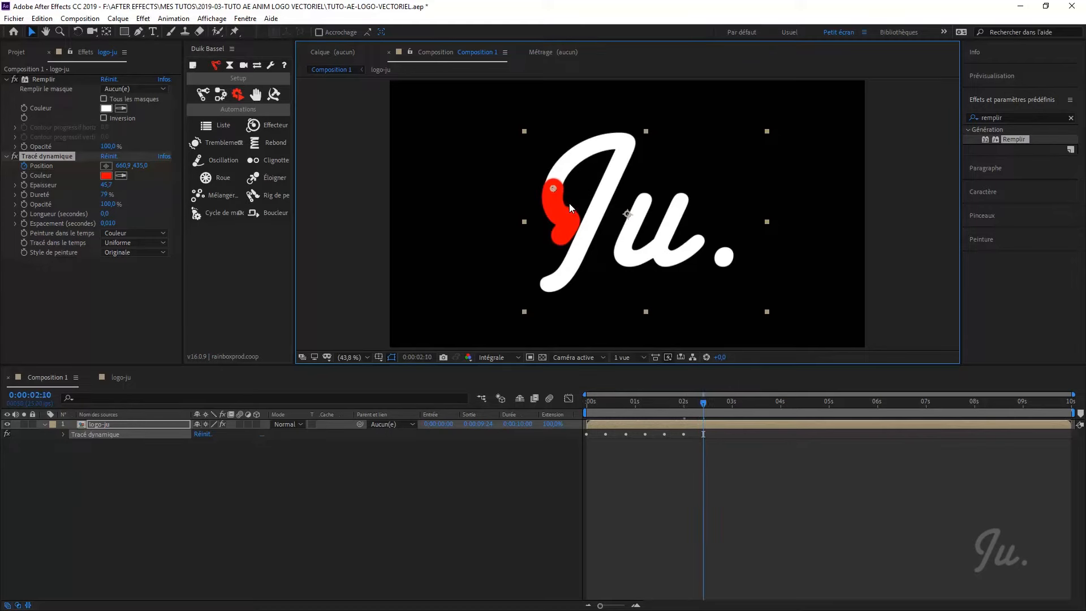
mouse_move(553, 187)
left_mouse_down()
mouse_move(585, 148)
mouse_move(626, 138)
mouse_move(568, 271)
mouse_move(537, 286)
mouse_move(500, 282)
left_mouse_up()
key("shift+Page_Down")
key("shift+Page_Down")
key("shift+Page_Down")
key("shift+Page_Down")
key("shift+Page_Down")
key("shift+Page_Down")
key("shift+Page_Down")
key("shift+Page_Down")
key("shift+Page_Down")
key("shift+Page_Down")
key("shift+Page_Down")
key("shift+Page_Down")
key("shift+Page_Down")
key("shift+Page_Down")
key("shift+Page_Down")
key("shift+Page_Down")
key("shift+Page_Down")
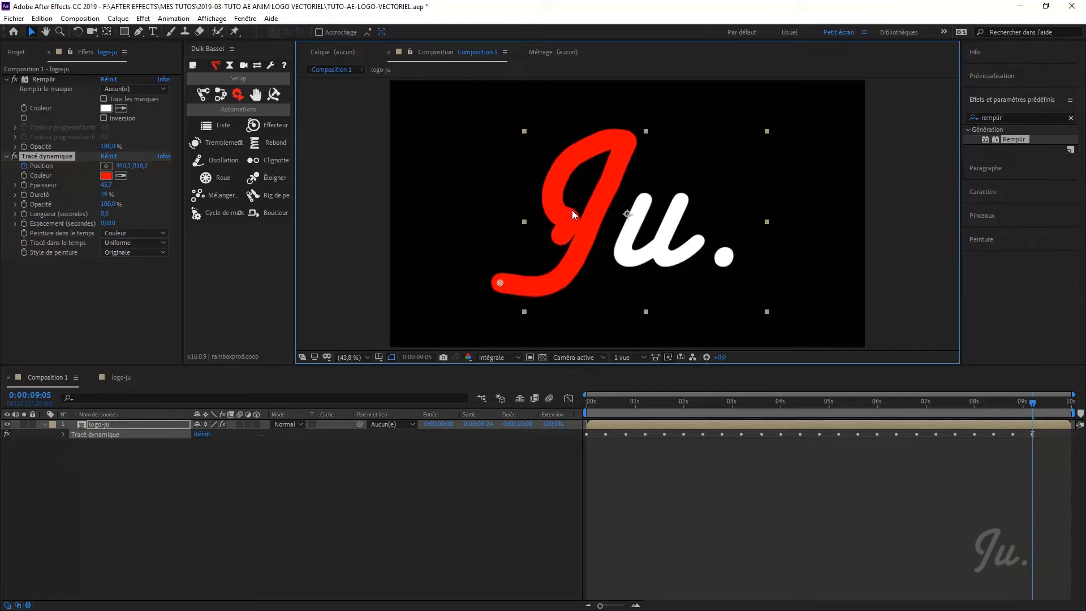
Step: Set the Tracé dynamique Style de peinture to Afficher originale and preview the J's writing animation from the start
mouse_move(1033, 402)
left_mouse_down()
mouse_move(785, 413)
mouse_move(559, 402)
left_mouse_up()
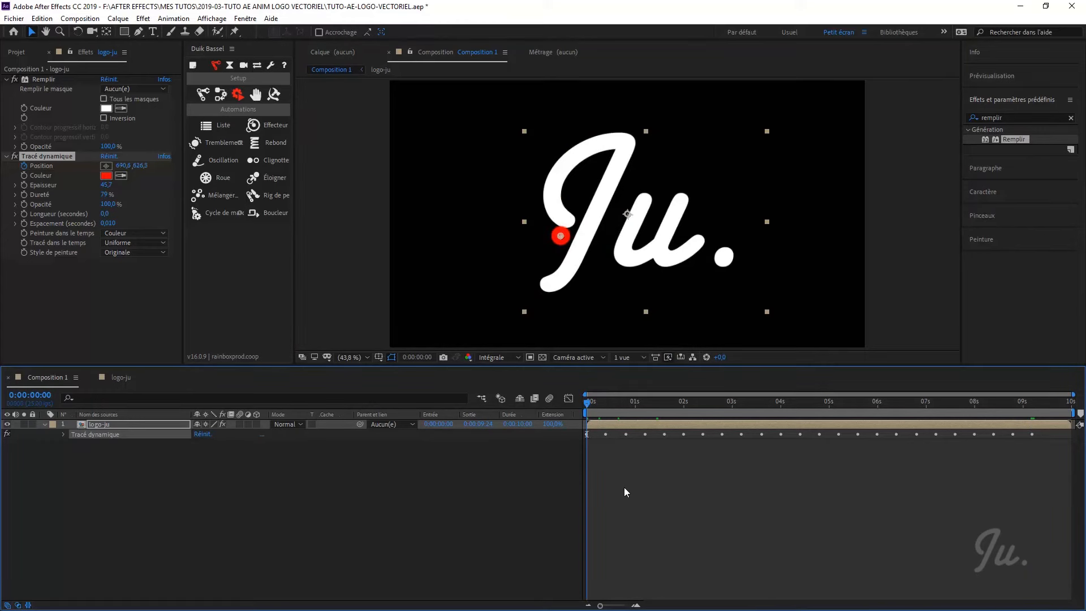
left_click(271, 470)
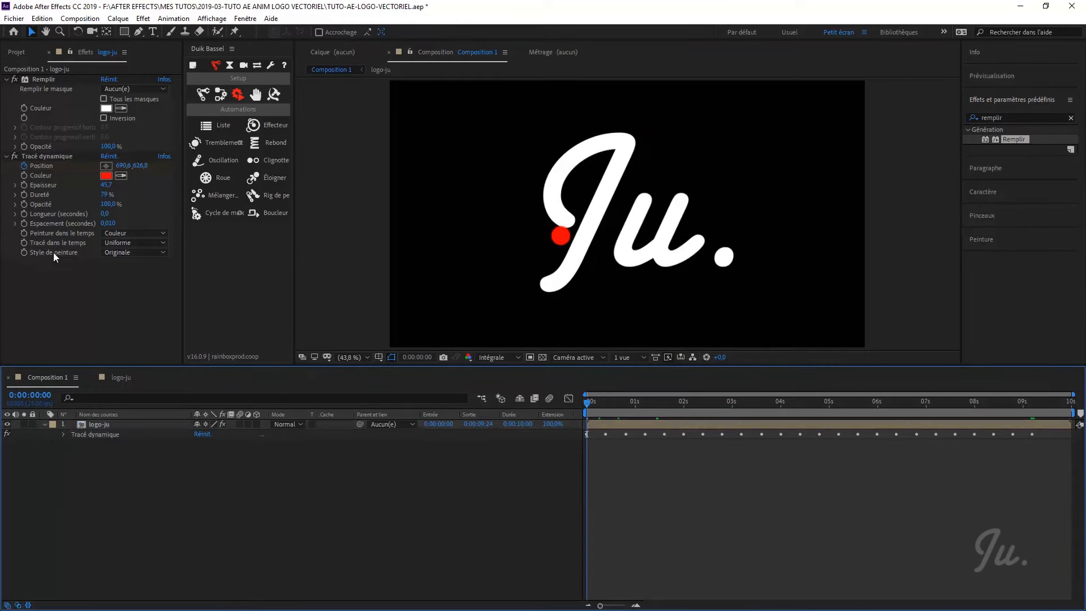
left_click(121, 253)
left_click(139, 290)
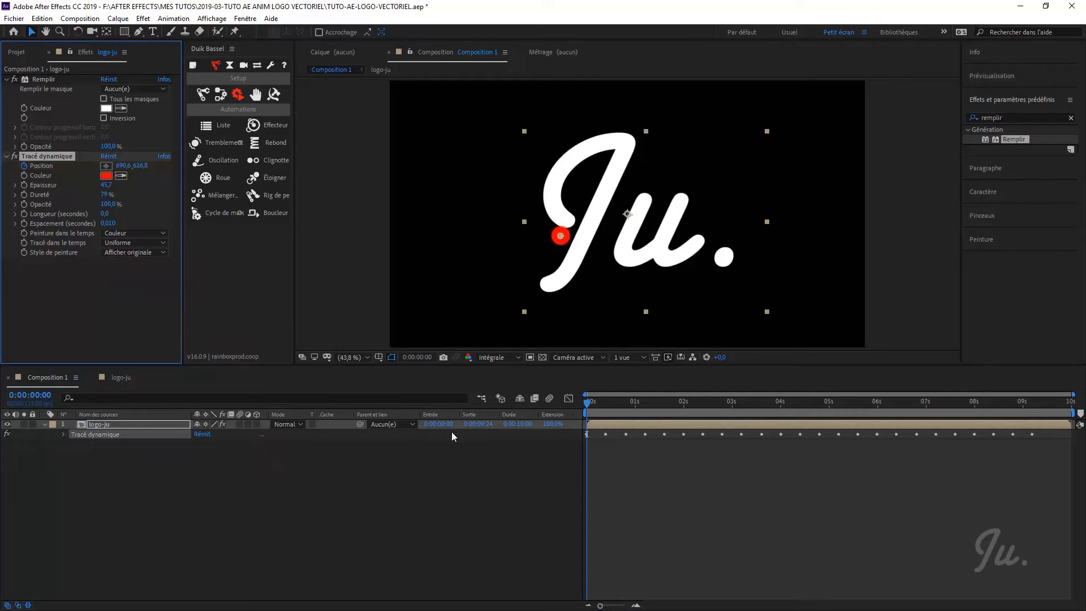
key("space")
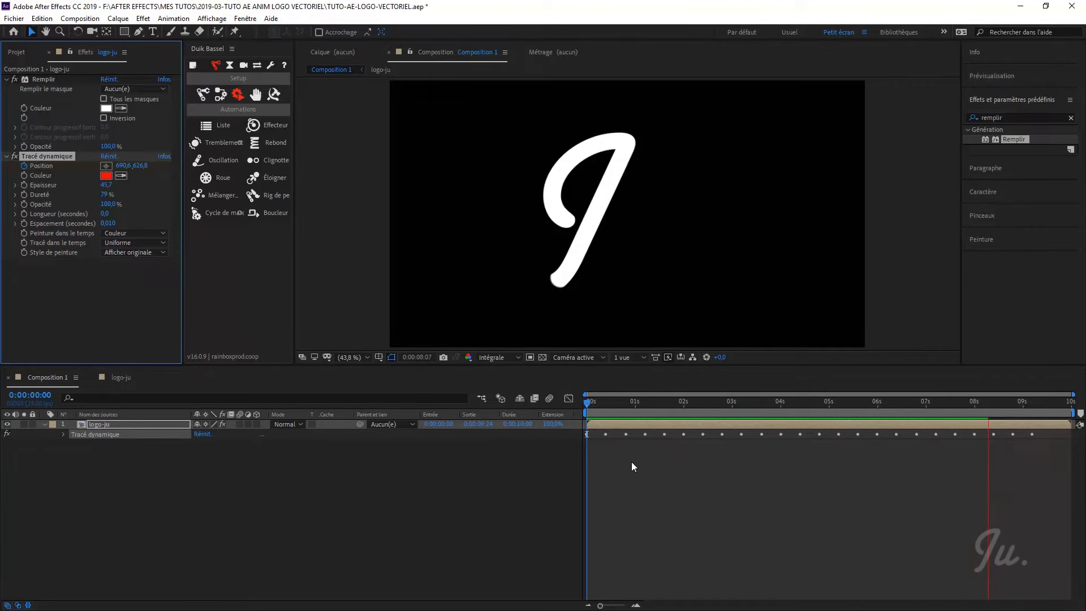
key("space")
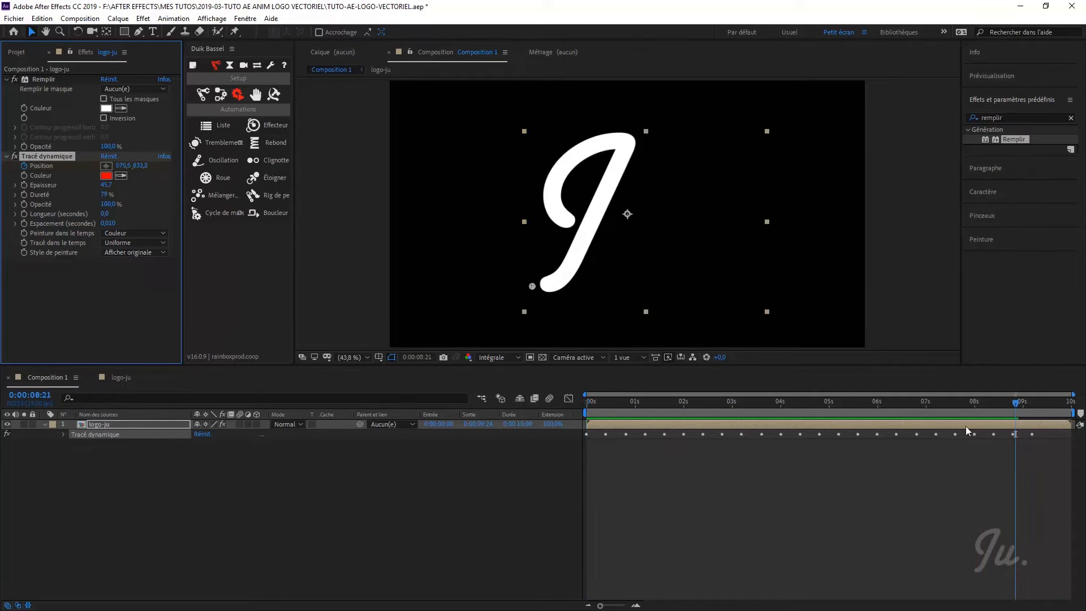
Step: Reveal the logo-ju layer's Position keyframes, compress them proportionally so the last falls at about 4 s, and preview the animation
left_click(93, 447)
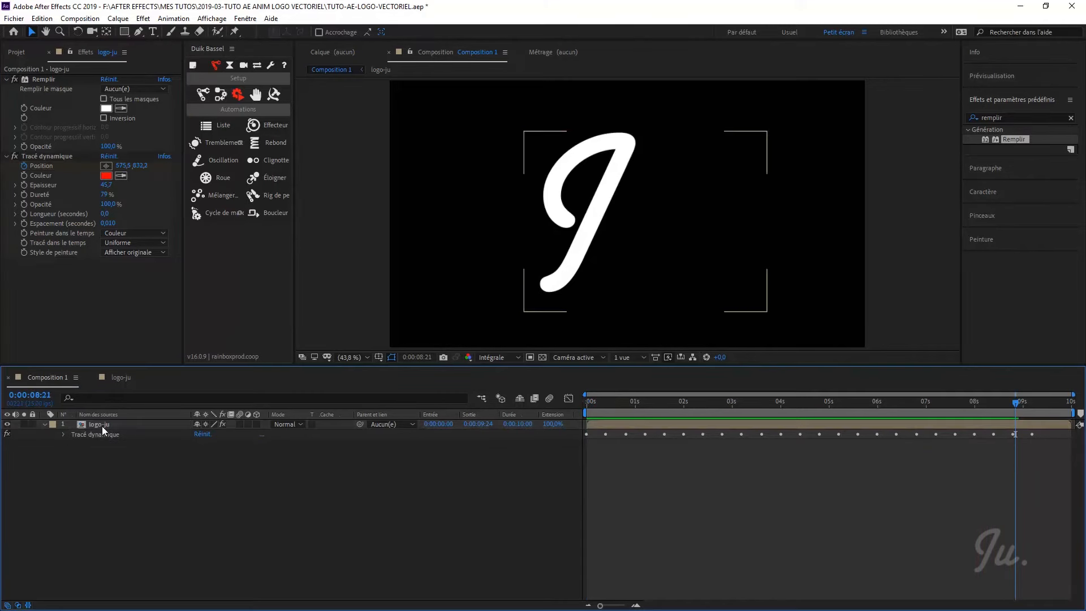
left_click(102, 426)
key("u")
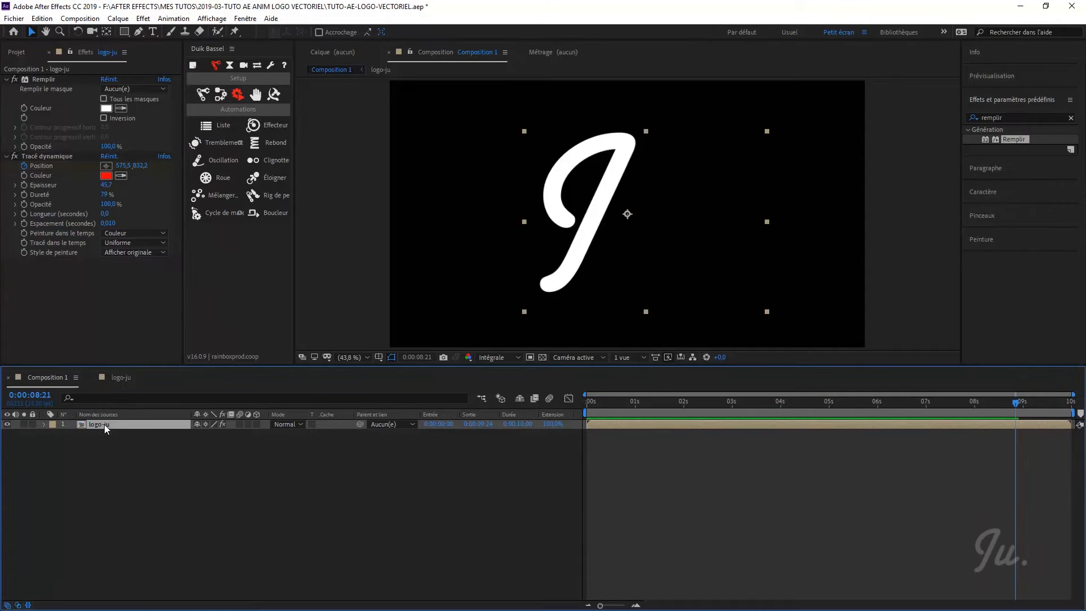
key("u")
left_click_drag(1045, 463, 578, 436)
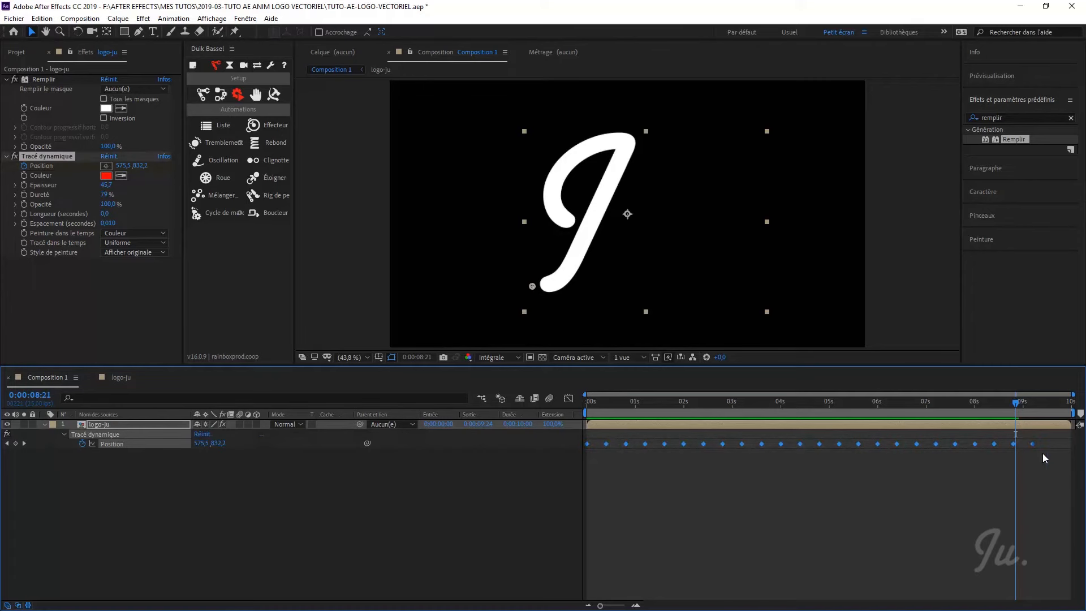
left_click_drag(1029, 443, 779, 444)
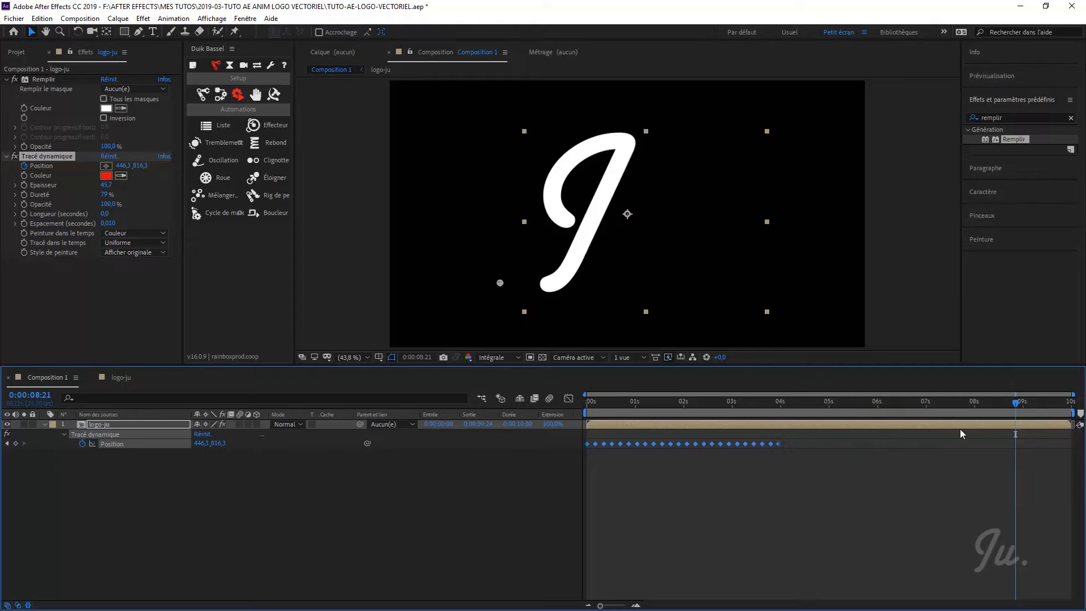
left_click_drag(1017, 406, 574, 412)
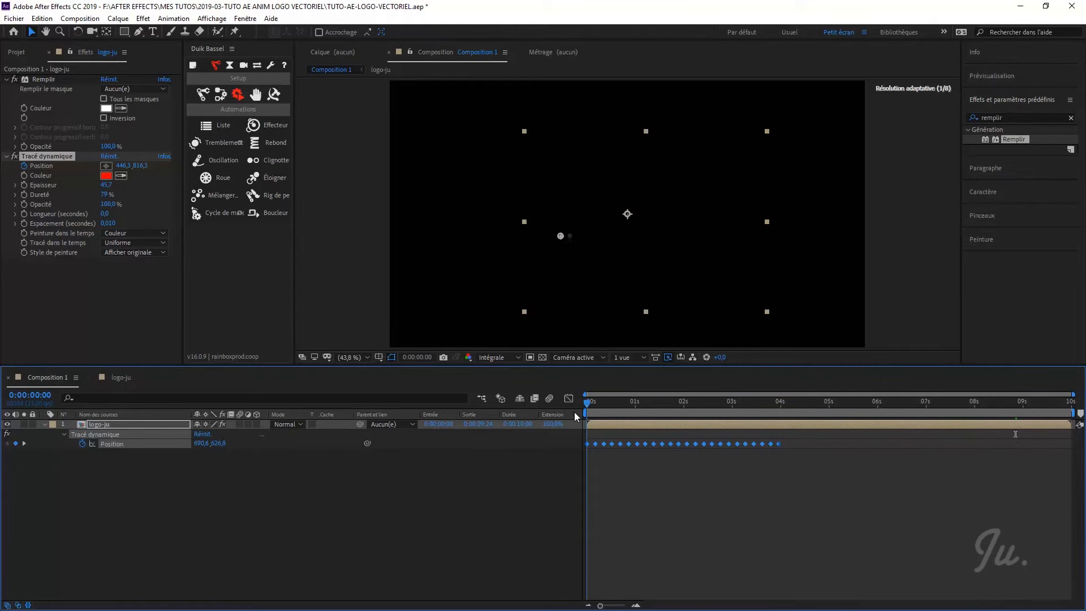
key("space")
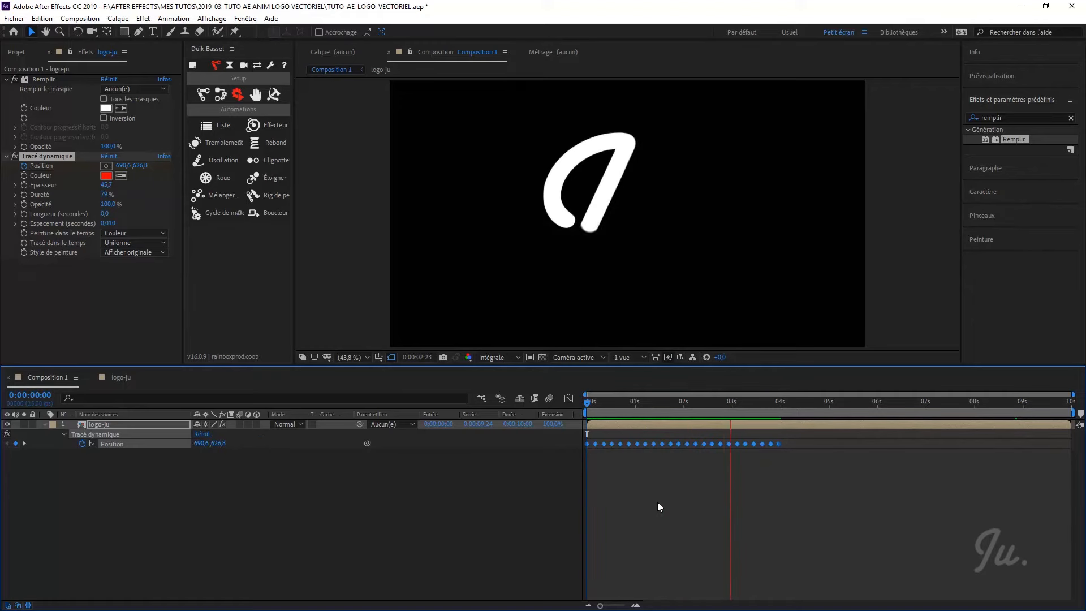
key("space")
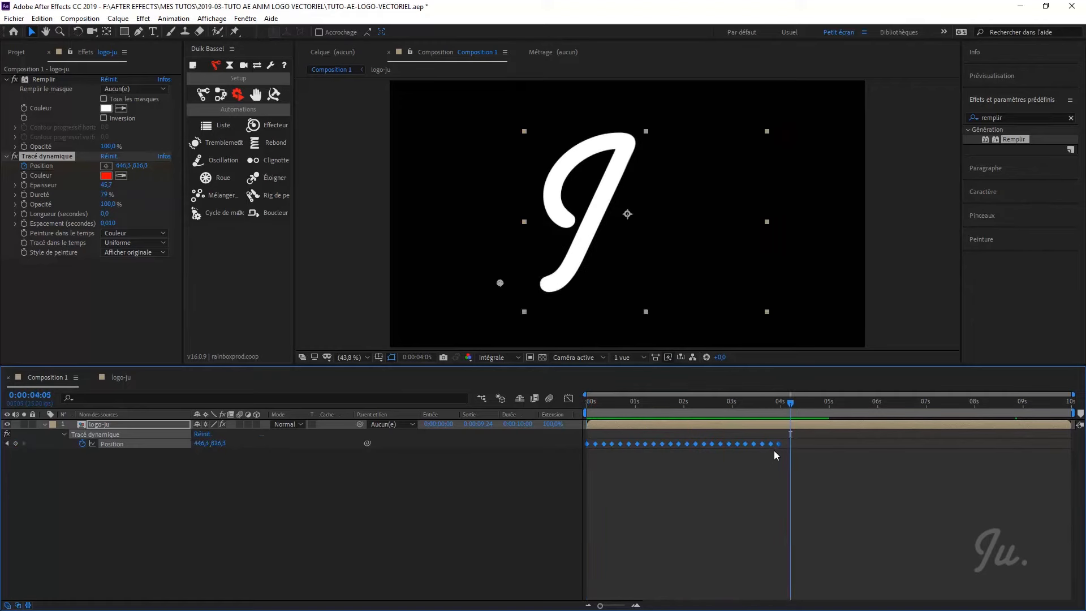
Step: Compress the Position keyframes to end at about 3 s and nudge the frame 0 brush point slightly further from the J's curl
left_click_drag(778, 444, 731, 445)
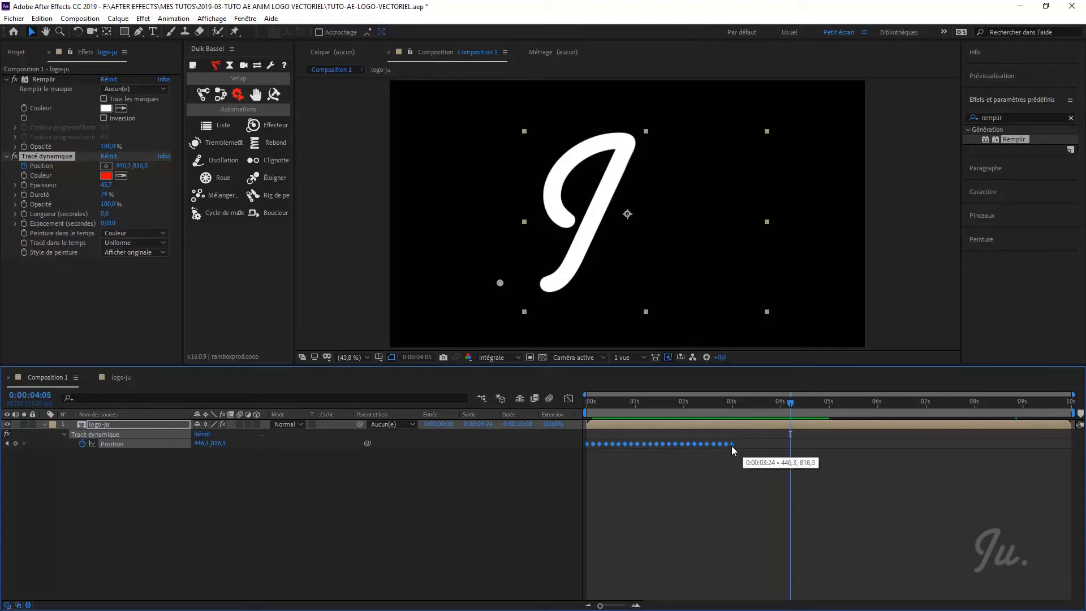
left_click_drag(791, 402, 581, 411)
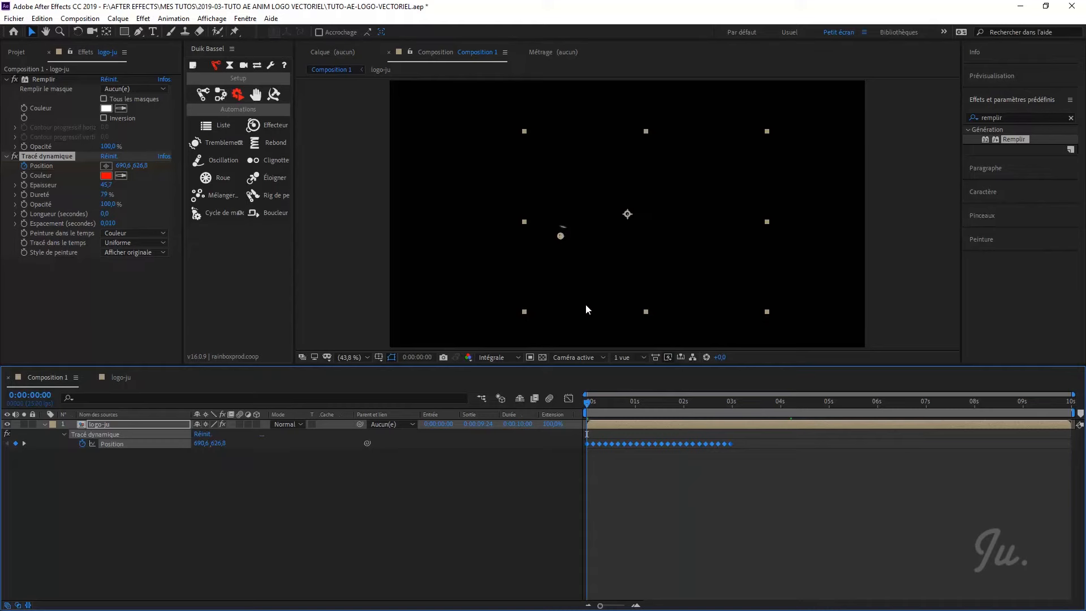
left_click_drag(559, 236, 556, 238)
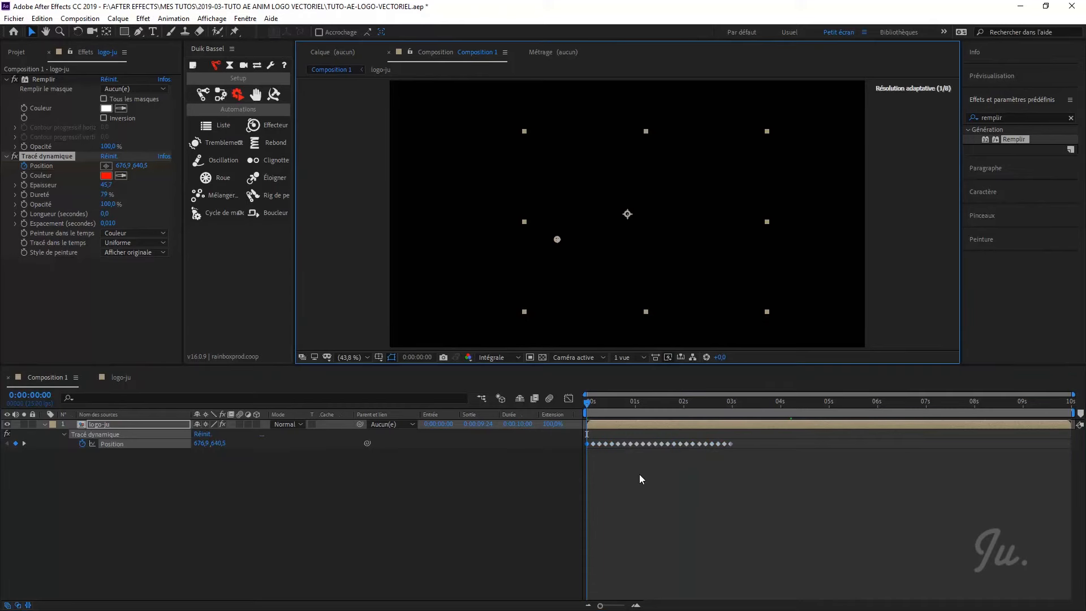
key("space")
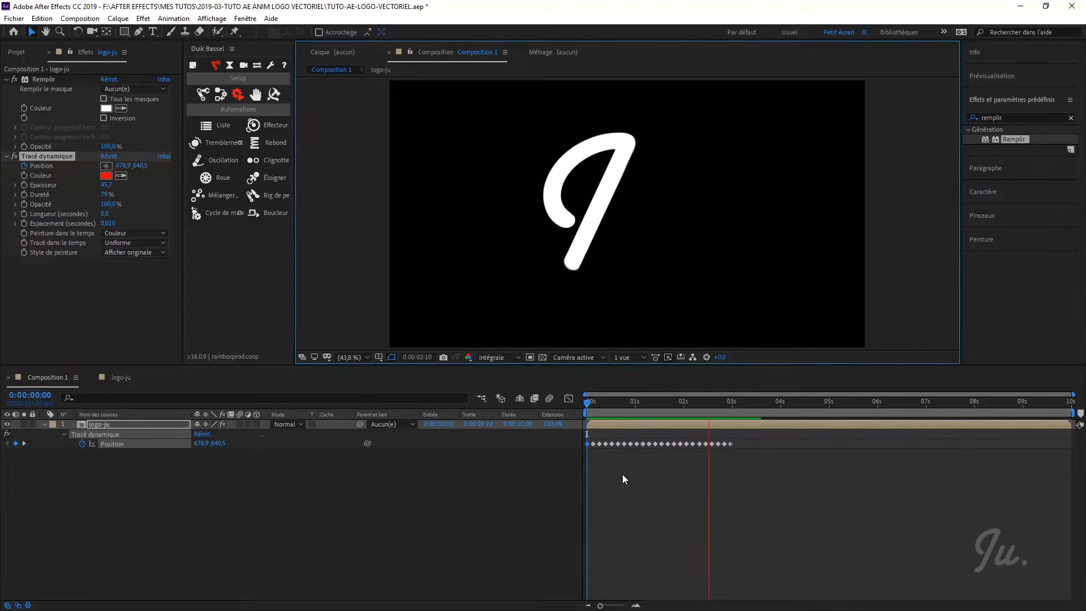
key("space")
Step: Compress all Position keyframes proportionally so the last falls at about 2:08, and preview the J's animation
left_click(715, 429)
mouse_move(741, 405)
left_mouse_down()
mouse_move(582, 409)
mouse_move(656, 409)
mouse_move(709, 430)
mouse_move(586, 436)
left_mouse_up()
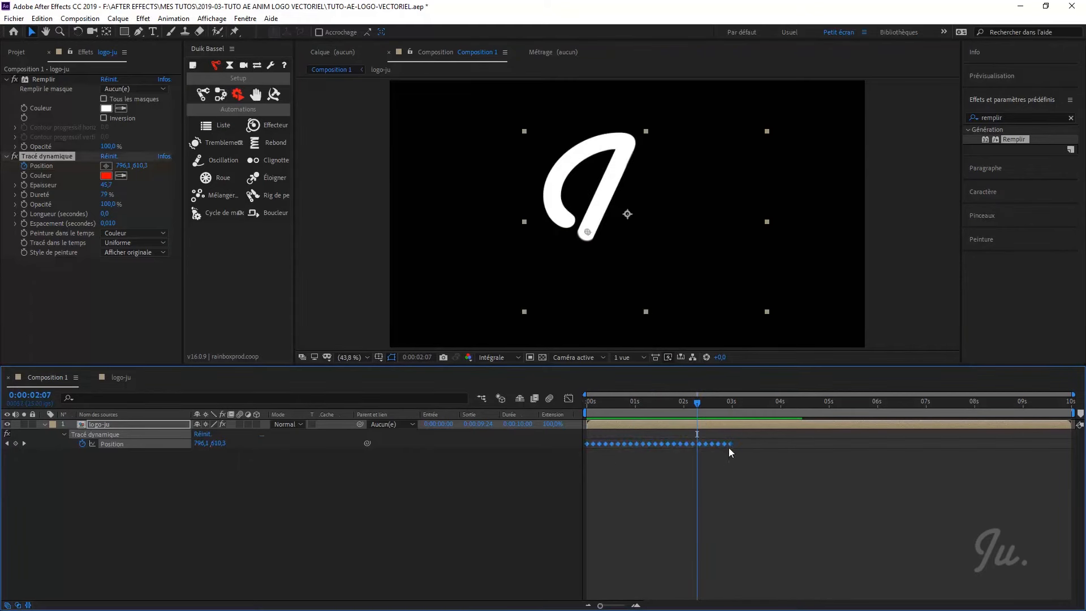
mouse_move(728, 443)
left_mouse_down()
mouse_move(699, 443)
mouse_move(653, 405)
mouse_move(582, 408)
left_mouse_up()
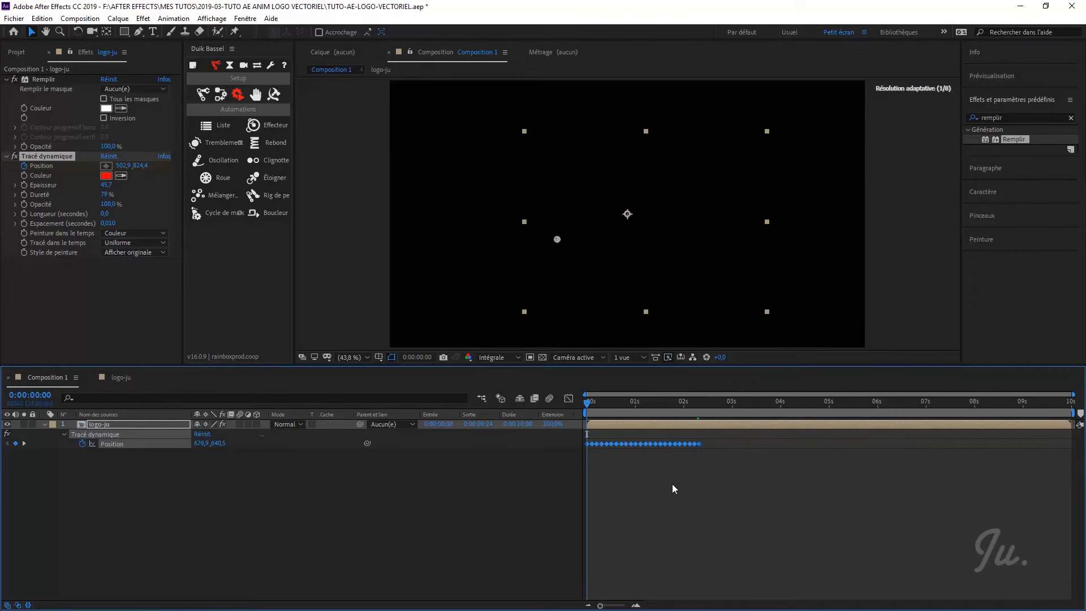
key("space")
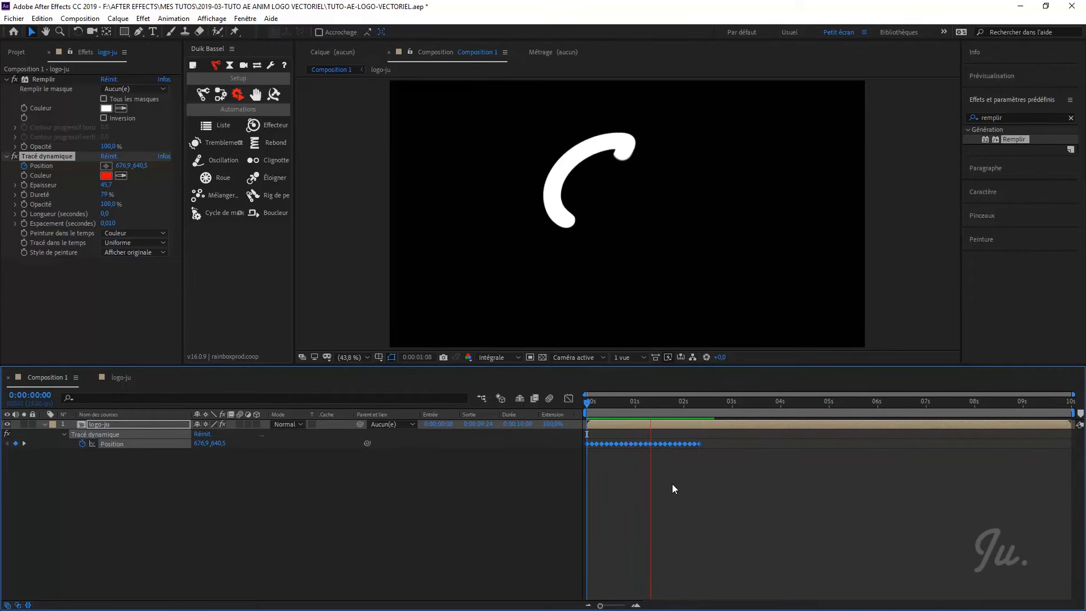
key("space")
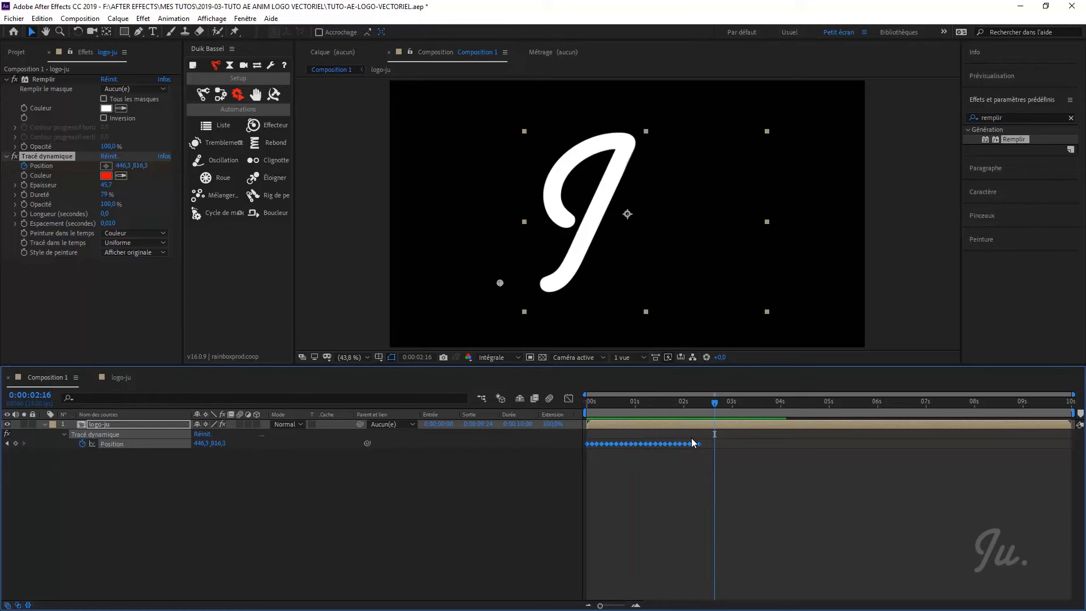
Step: Duplicate the logo-ju layer and shift the copy in time so it starts at 2:07, where the J finishes
left_click(196, 535)
left_click(108, 426)
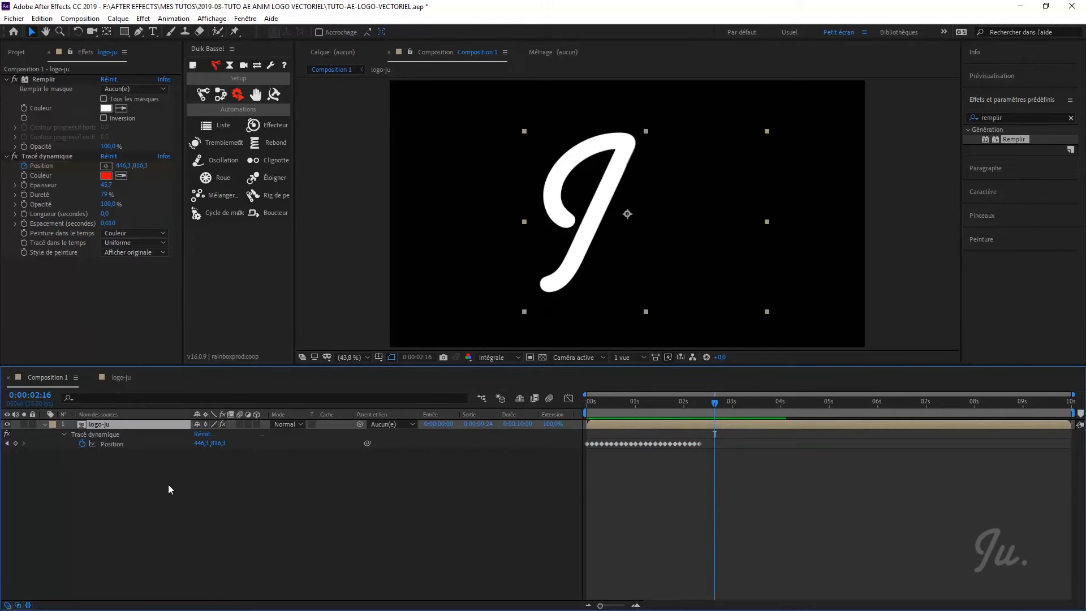
key("ctrl+d")
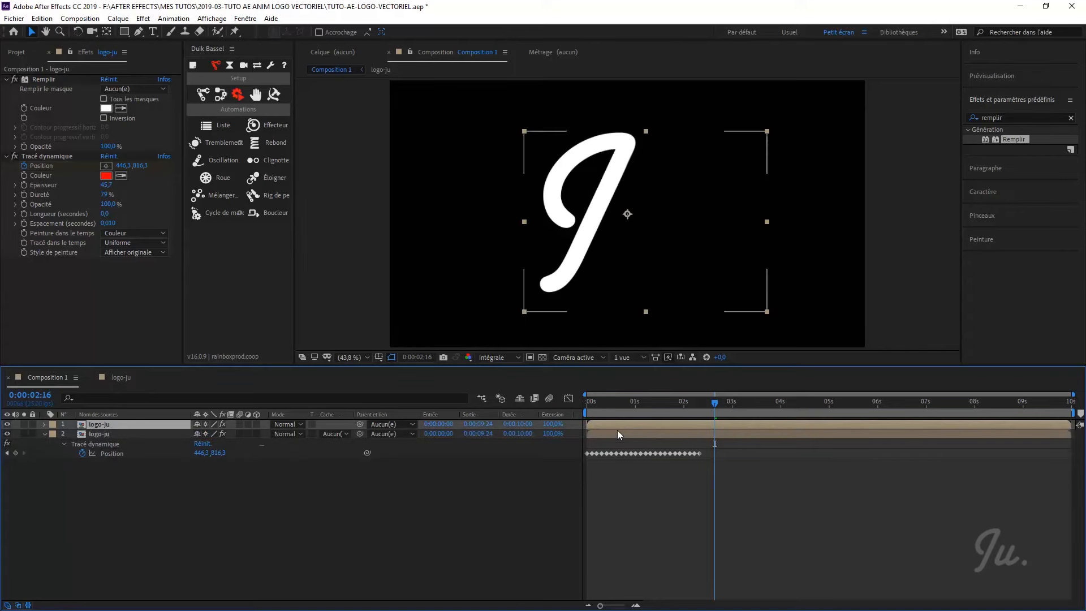
mouse_move(607, 425)
left_mouse_down()
mouse_move(716, 425)
mouse_move(707, 402)
left_mouse_up()
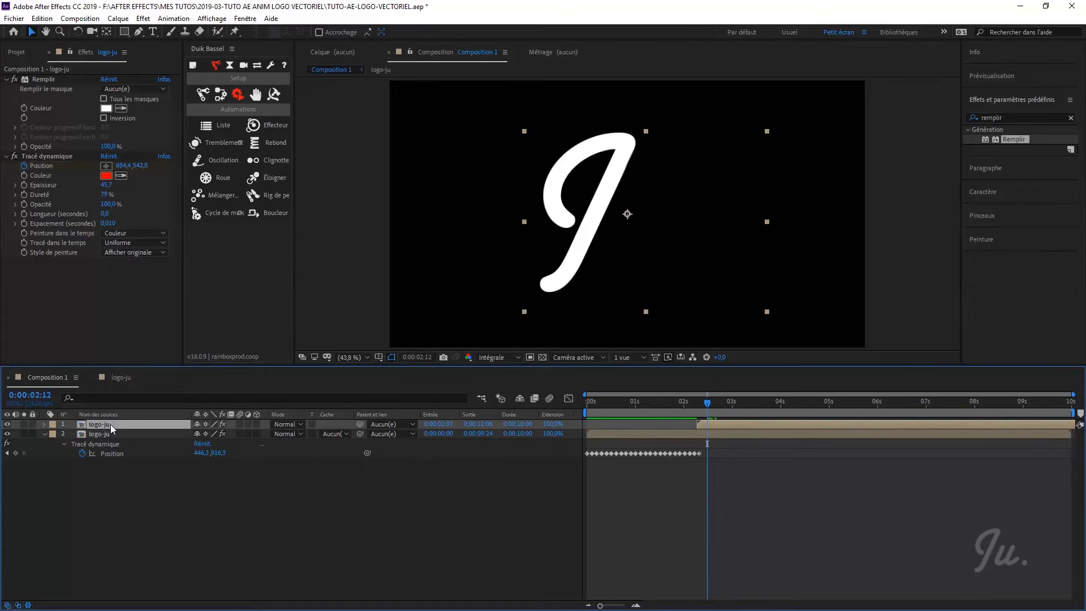
Step: Delete all Position keyframes of the Tracé dynamique effect on the duplicated logo-ju layer
key("u")
left_click_drag(826, 442, 691, 442)
key("Delete")
Step: Move the duplicate's brush point just above the u's first stroke and set its Style de peinture to Originale
left_click_drag(709, 405, 701, 402)
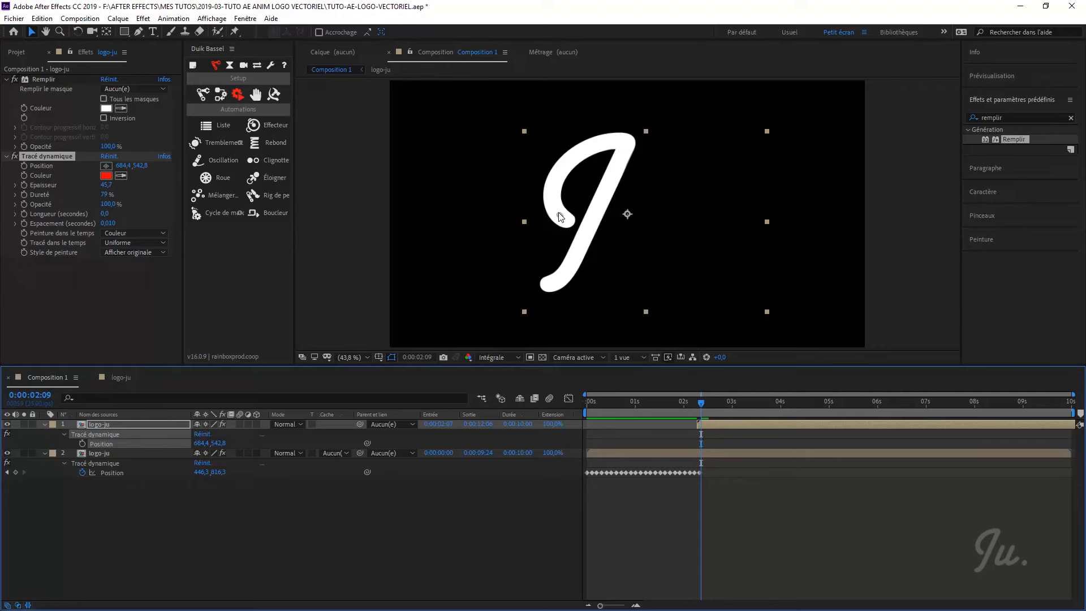
mouse_move(561, 218)
left_mouse_down()
mouse_move(628, 219)
mouse_move(656, 179)
left_mouse_up()
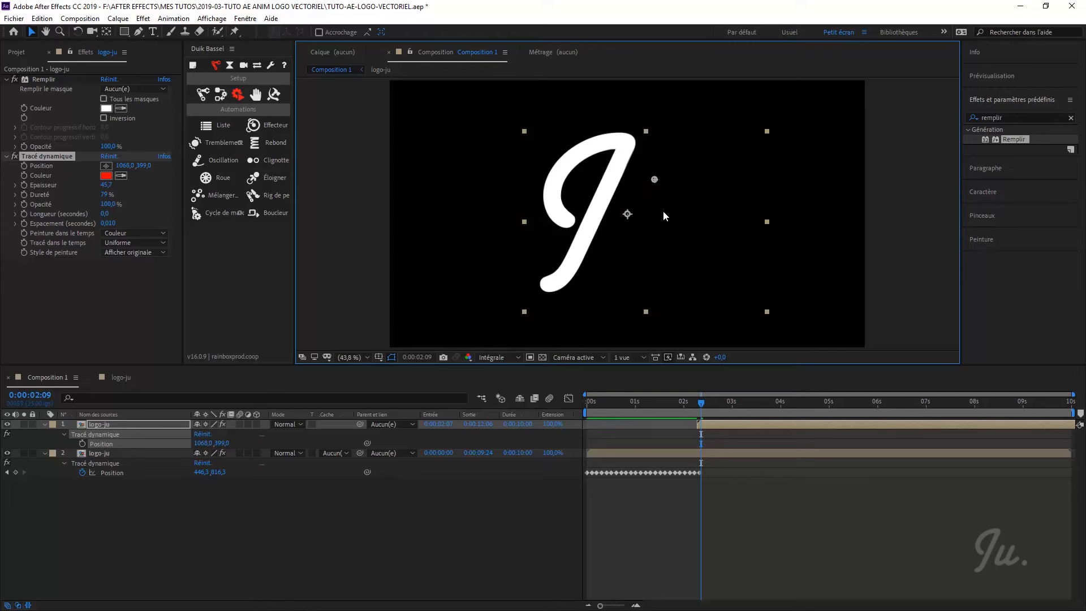
left_click(145, 252)
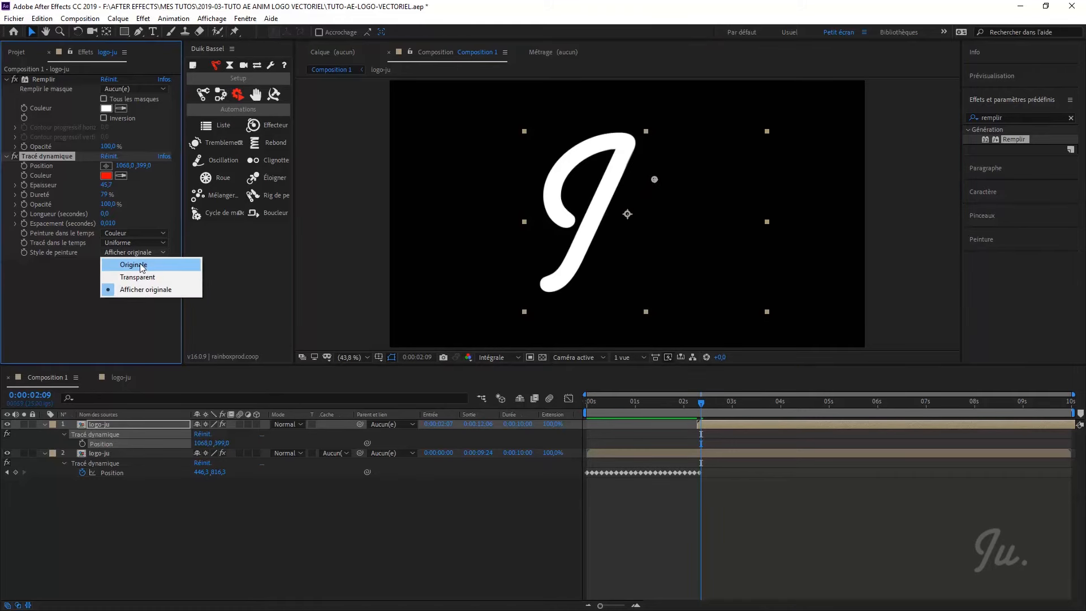
left_click(141, 265)
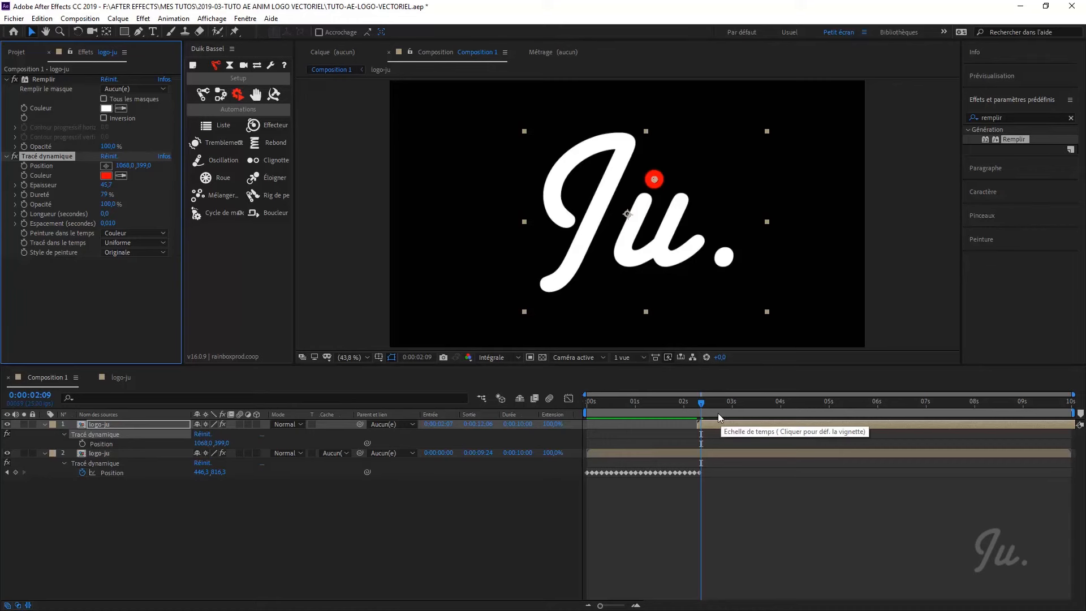
Step: Keyframe the duplicate's brush position above the u at 2:08 and on the tip of its first stroke at 2:18
left_click(700, 403)
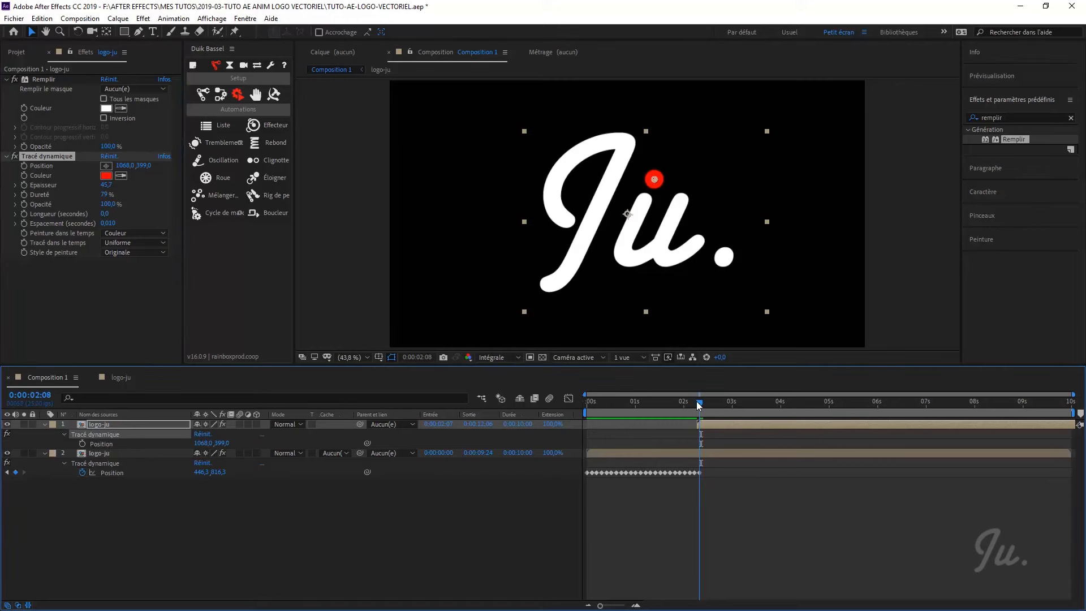
left_click(82, 443)
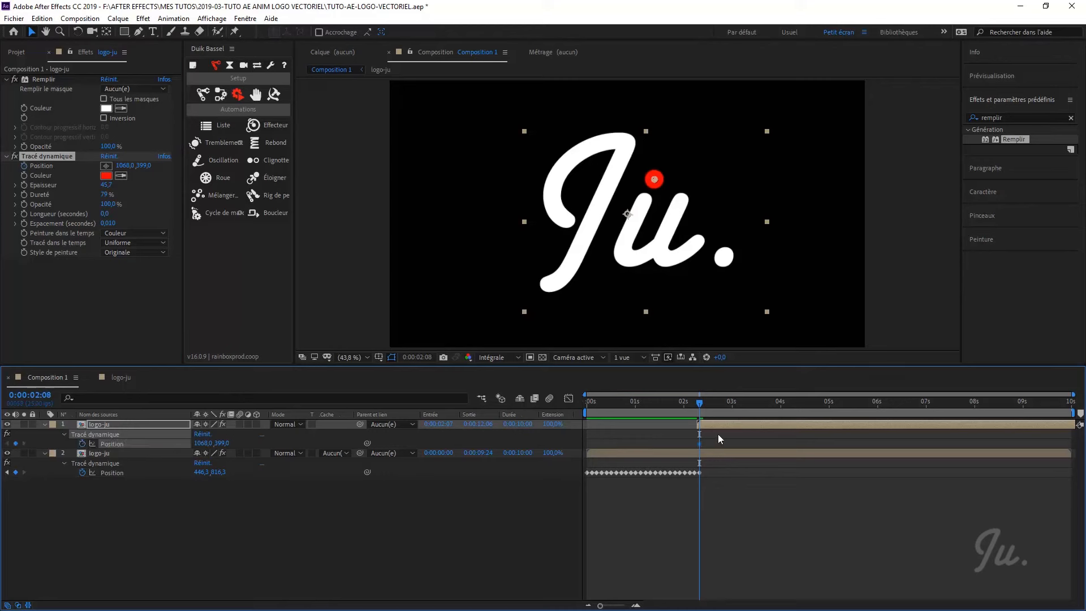
left_click(718, 401)
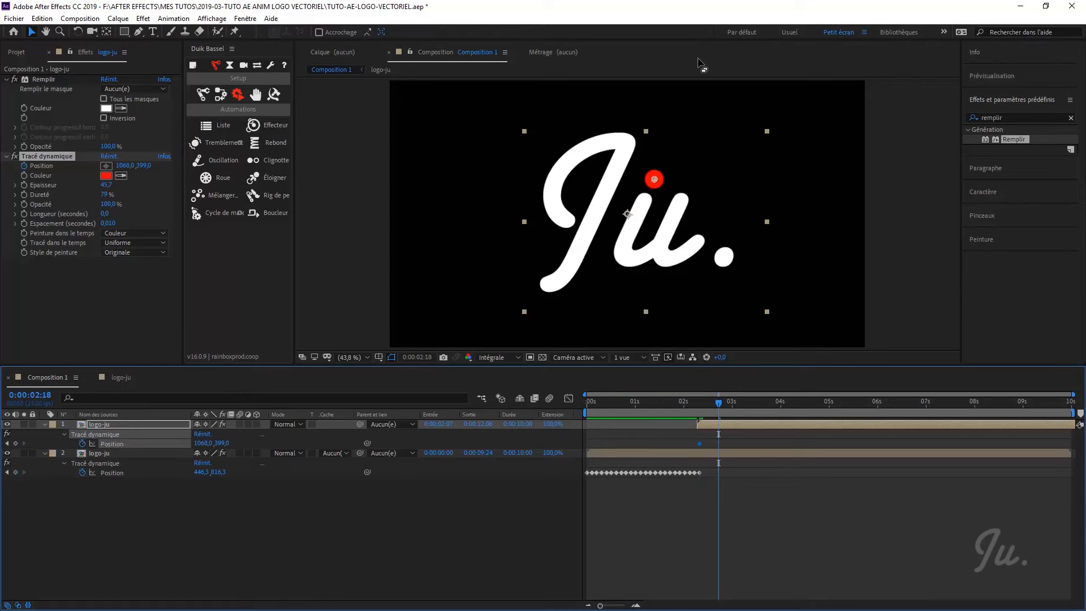
left_click_drag(653, 178, 644, 203)
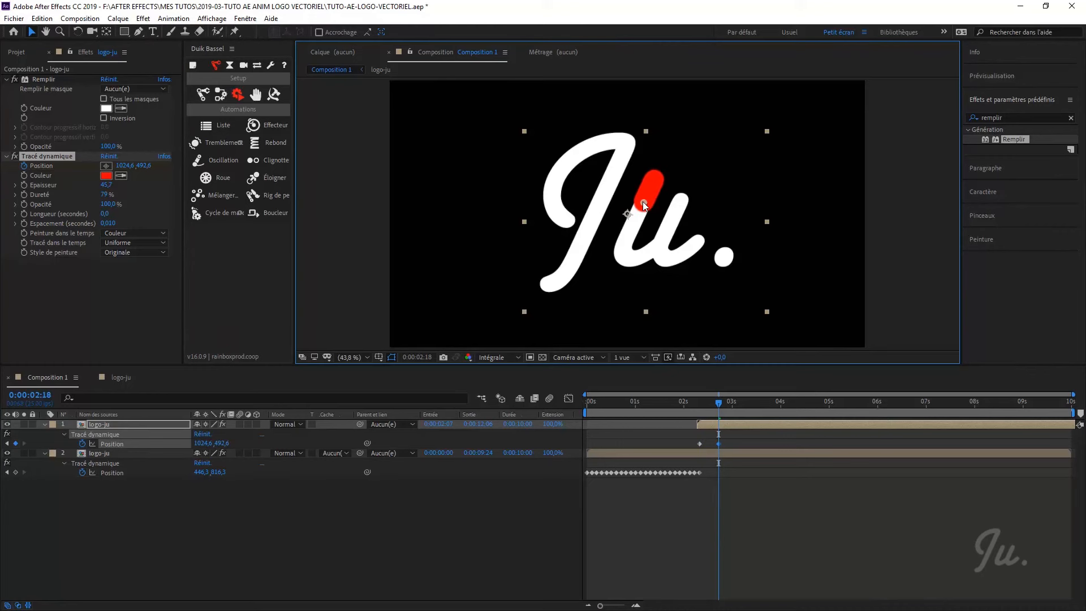
Step: Keyframe the brush position down the u's first stroke to its lower bend, every 10 frames from 3:03 to 4:08
key("shift+Page_Down")
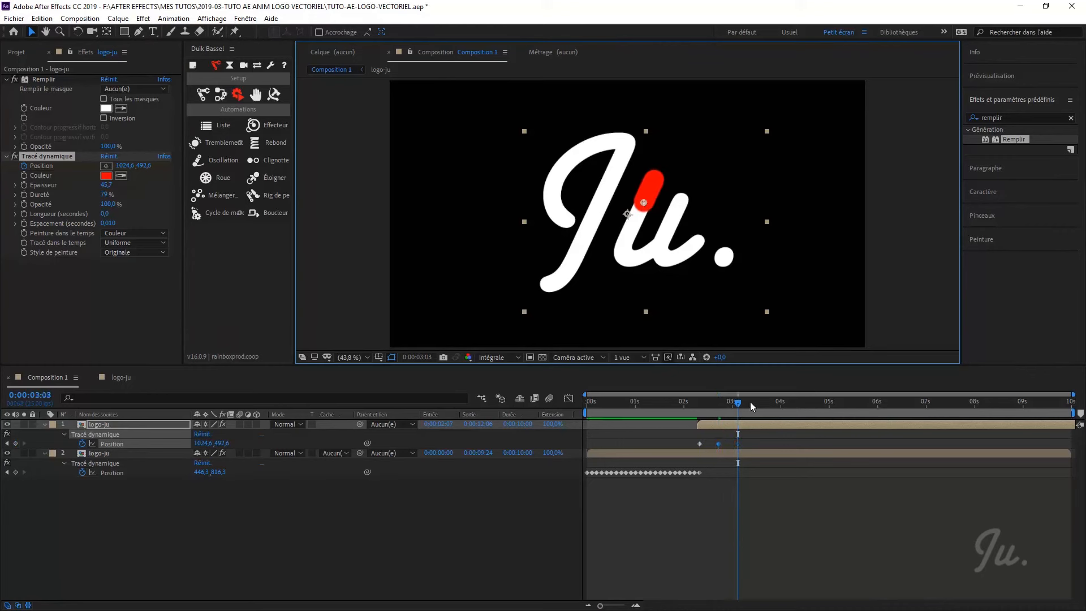
left_click_drag(643, 204, 625, 244)
key("shift+Page_Down")
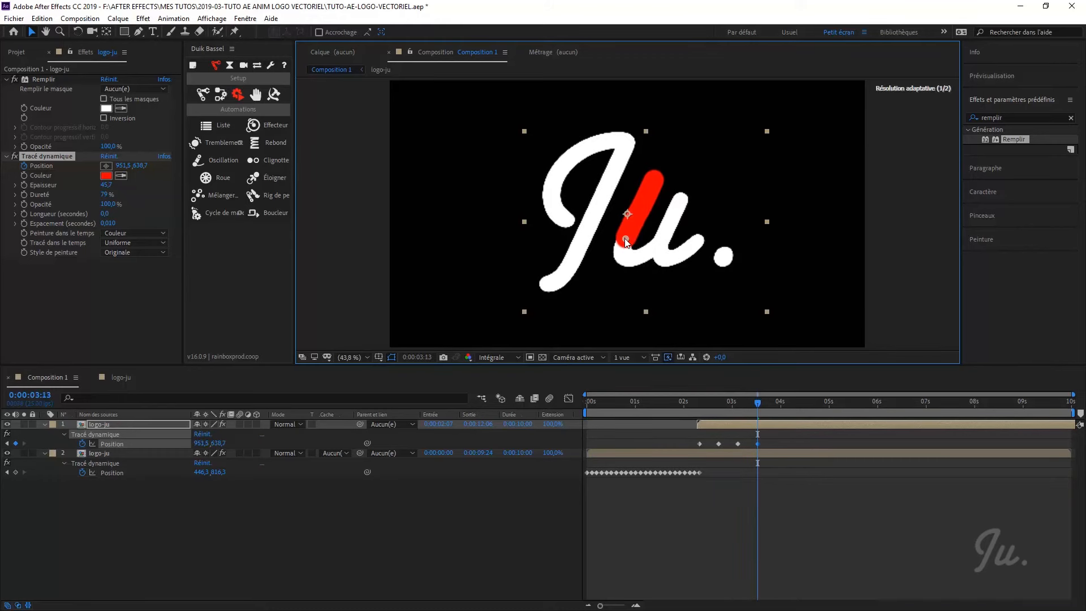
key("shift+Page_Down")
left_click_drag(626, 240, 627, 255)
key("shift+Page_Down")
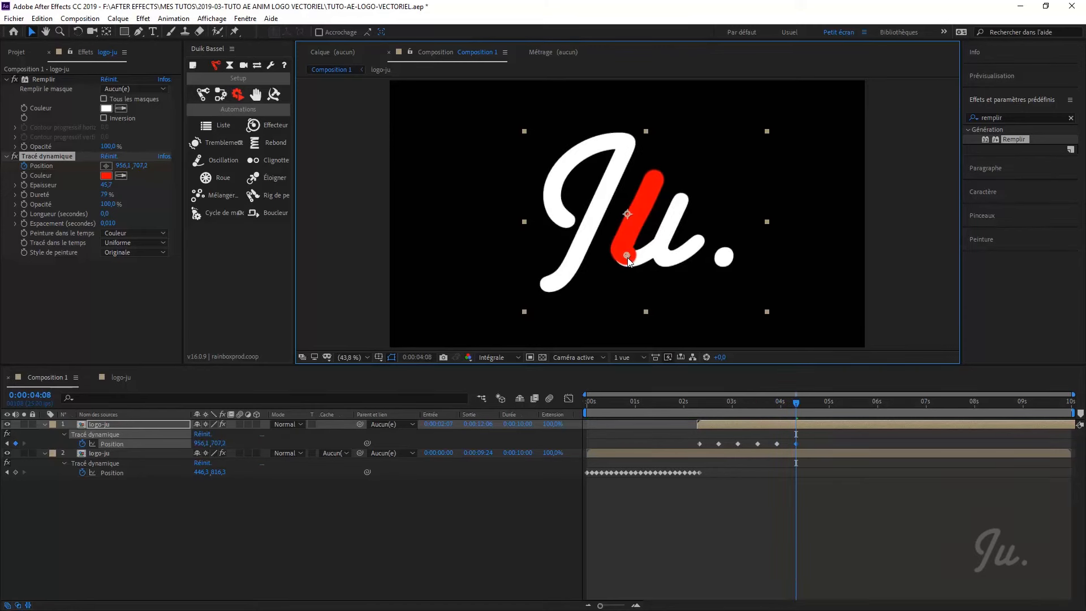
Step: Keyframe the brush position around the u's bottom curve and up toward its second stem, every 10 frames from 4:18 to 5:13
key("shift+Page_Down")
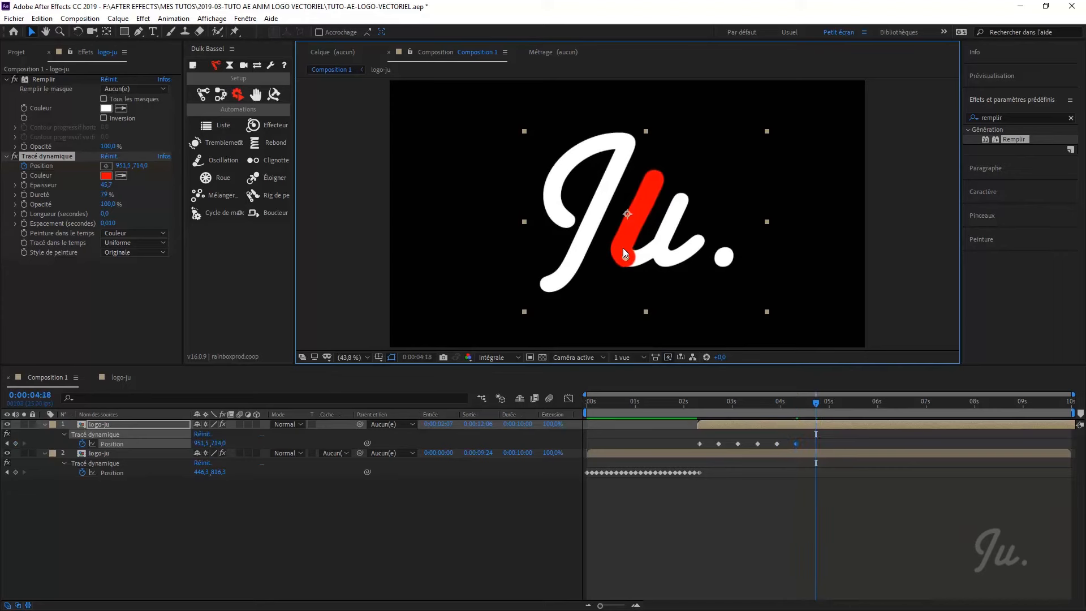
left_click_drag(625, 257, 647, 252)
key("shift+Page_Down")
key("shift+Page_Down")
left_click_drag(647, 253, 666, 236)
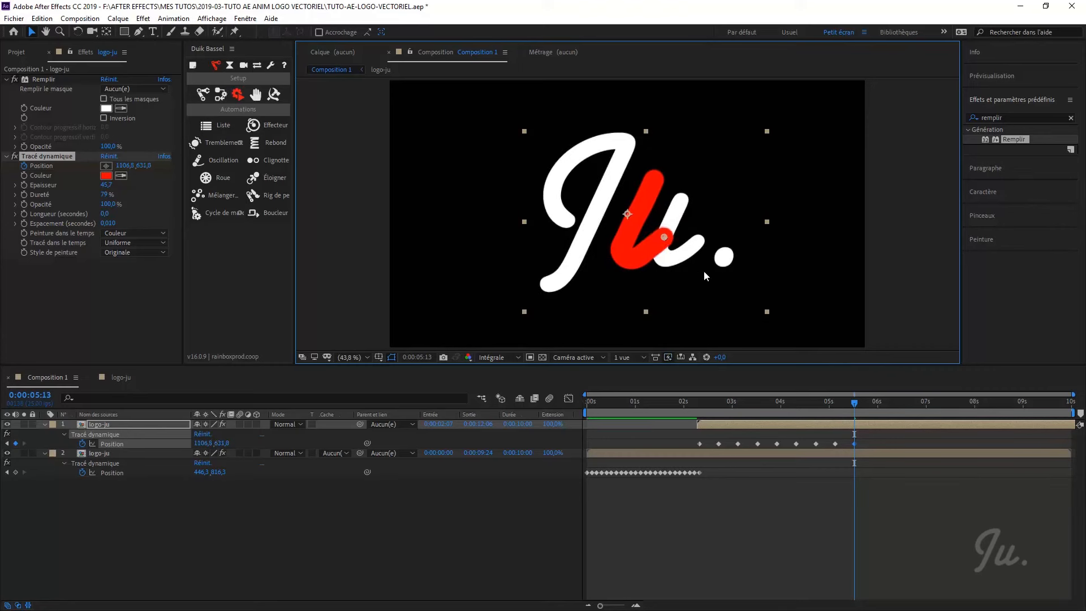
Step: Keyframe the brush position over the u's second stem and out past its tail, every 10 frames from 5:23 to 8:08
key("shift+Page_Down")
mouse_move(665, 237)
left_mouse_down()
mouse_move(684, 193)
mouse_move(657, 236)
mouse_move(665, 258)
mouse_move(681, 259)
mouse_move(716, 220)
left_mouse_up()
key("shift+Page_Down")
key("shift+Page_Down")
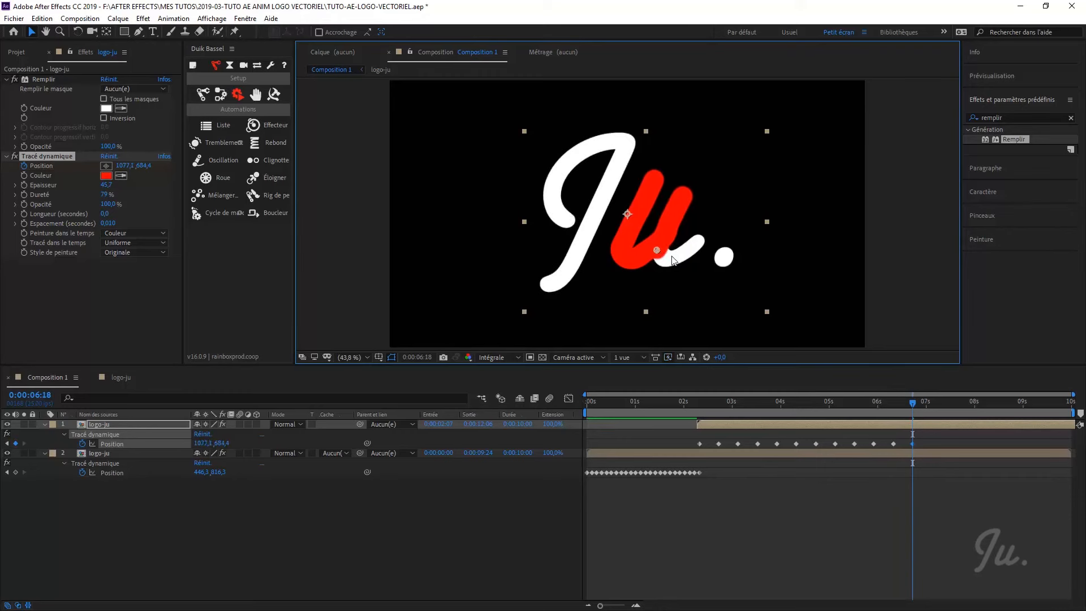
key("shift+Page_Down")
key("shift+Page_Down")
key("shift+Page_Down")
key("shift+Page_Down")
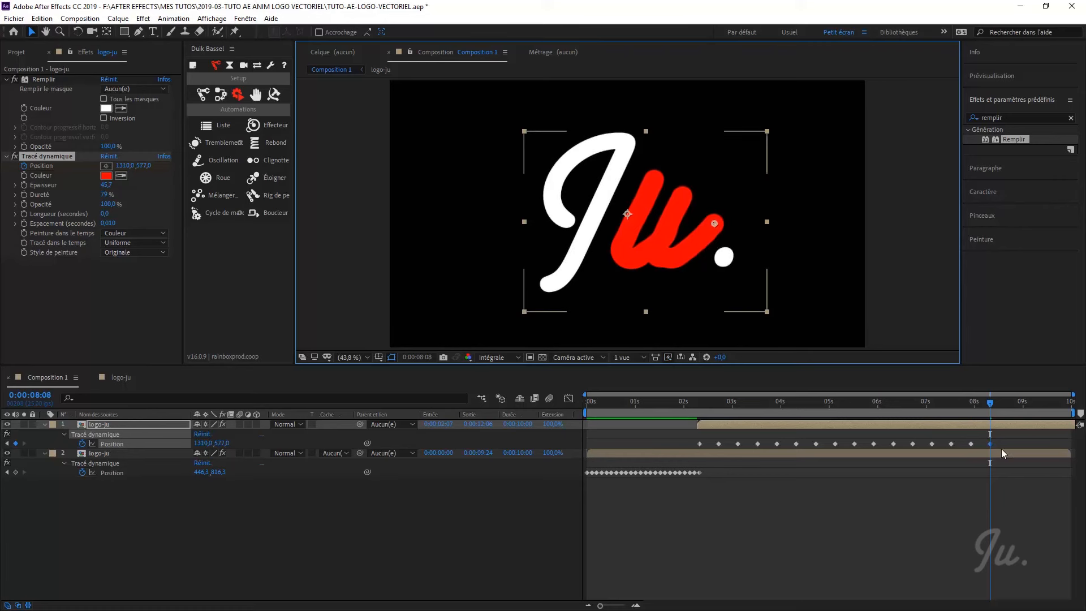
Step: Set the u layer's Style de peinture to Afficher originale and preview the animation from 2:07
left_click_drag(989, 405, 695, 409)
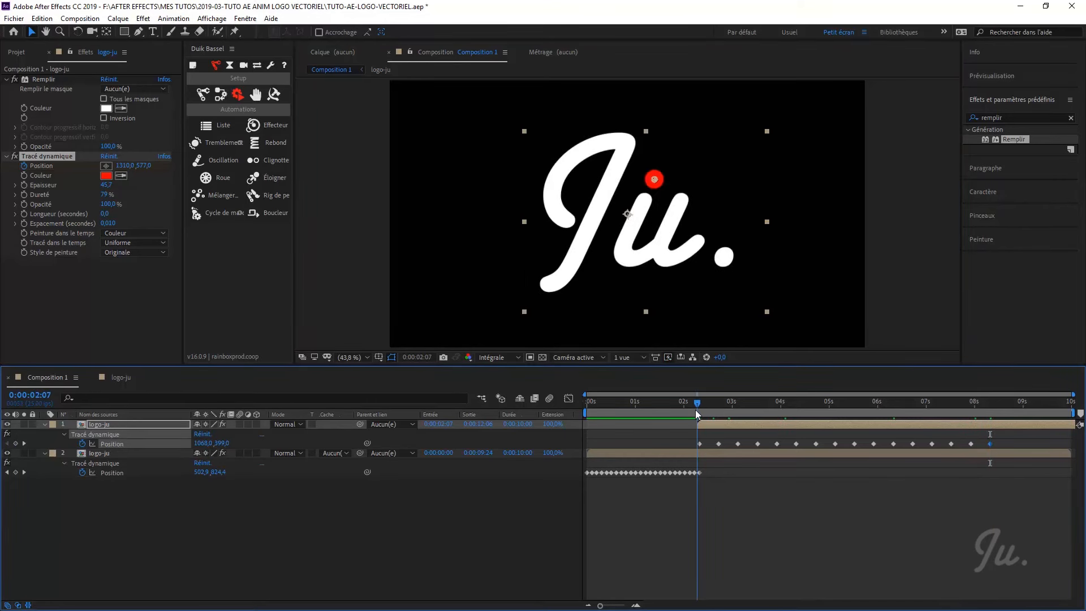
left_click(129, 254)
left_click(131, 293)
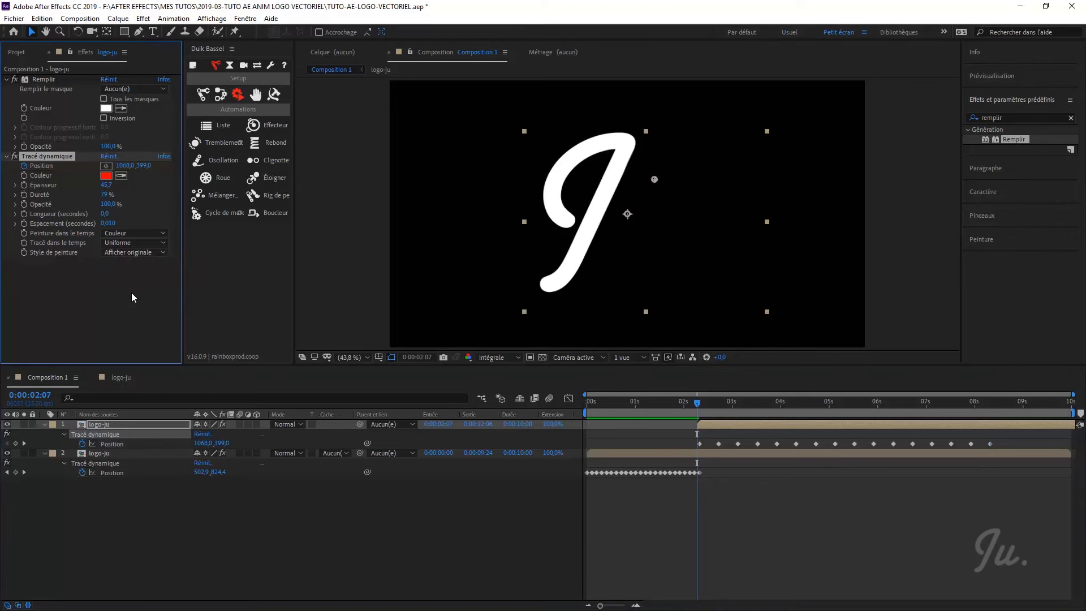
key("space")
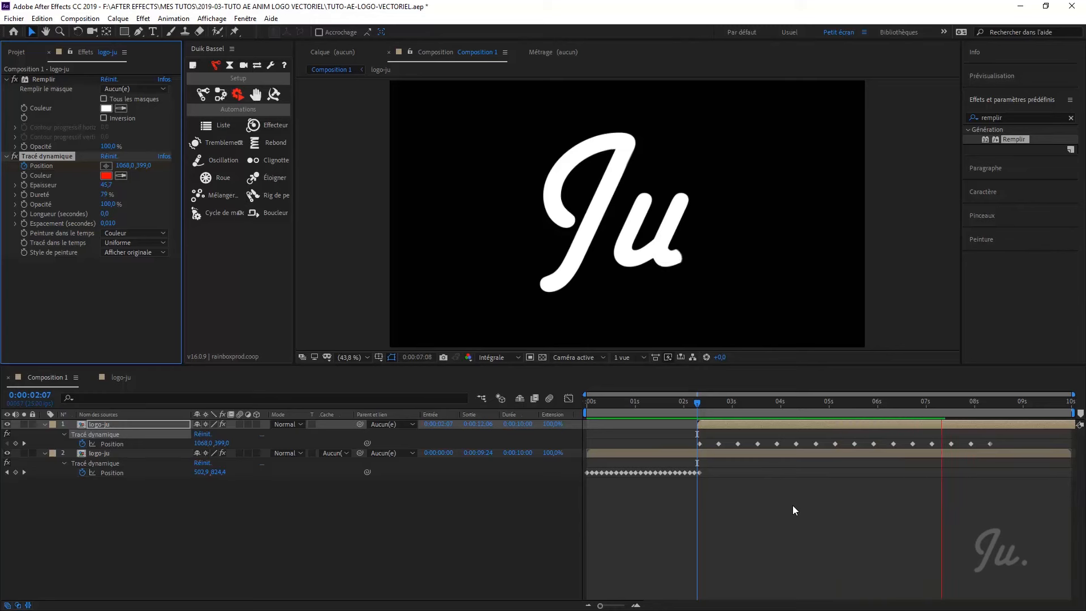
Step: Compress all the u layer's Position keyframes in time so the last falls just before 4:00, and preview the result from the start
left_click_drag(1007, 450, 695, 442)
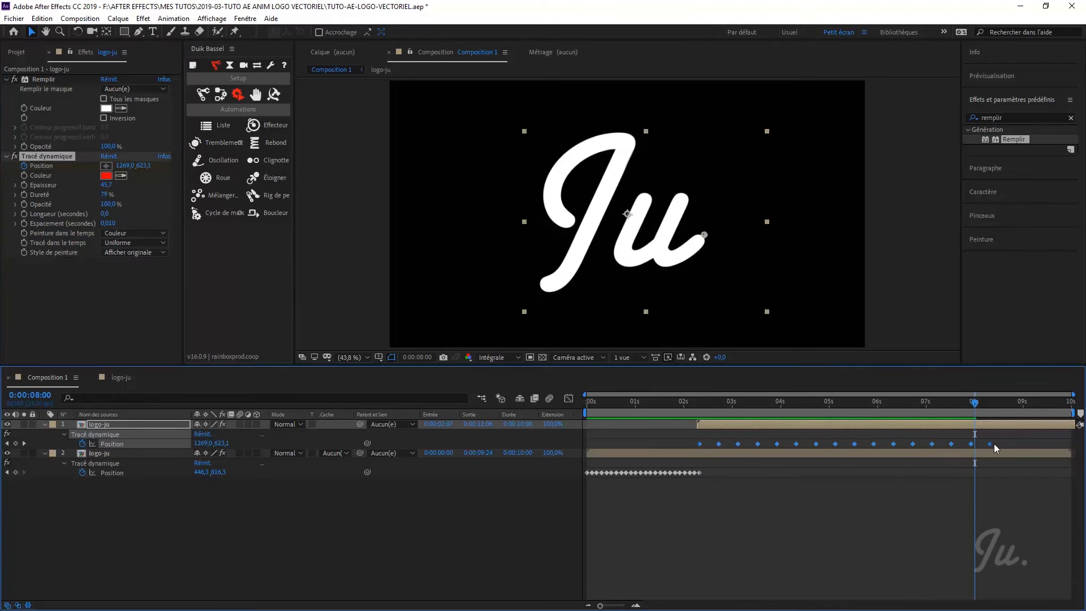
left_click_drag(990, 443, 777, 443)
left_click_drag(974, 406, 694, 406)
key("space")
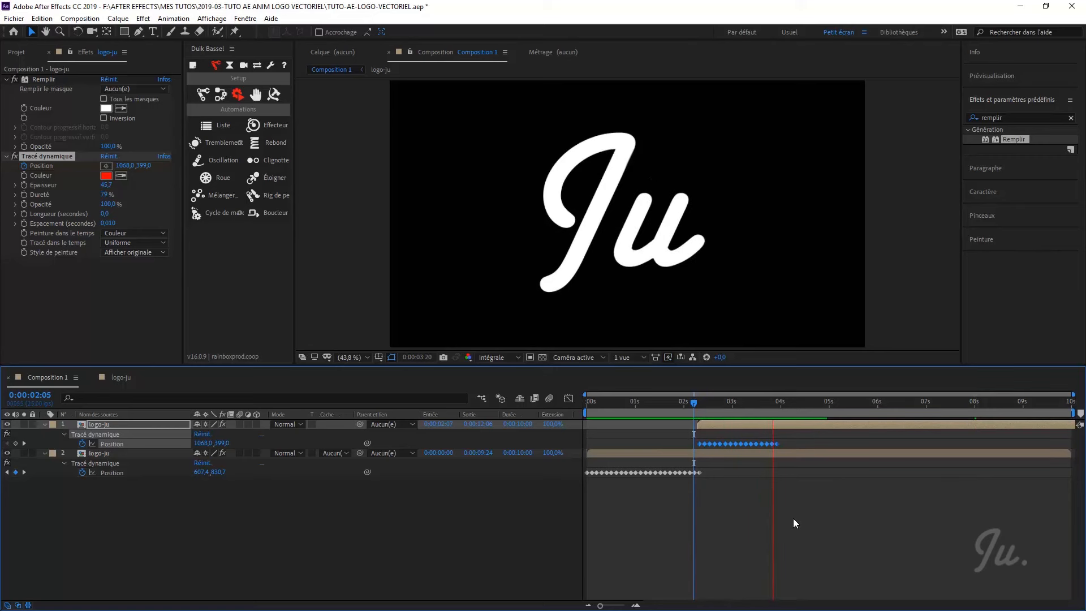
left_click_drag(796, 408, 585, 402)
key("space")
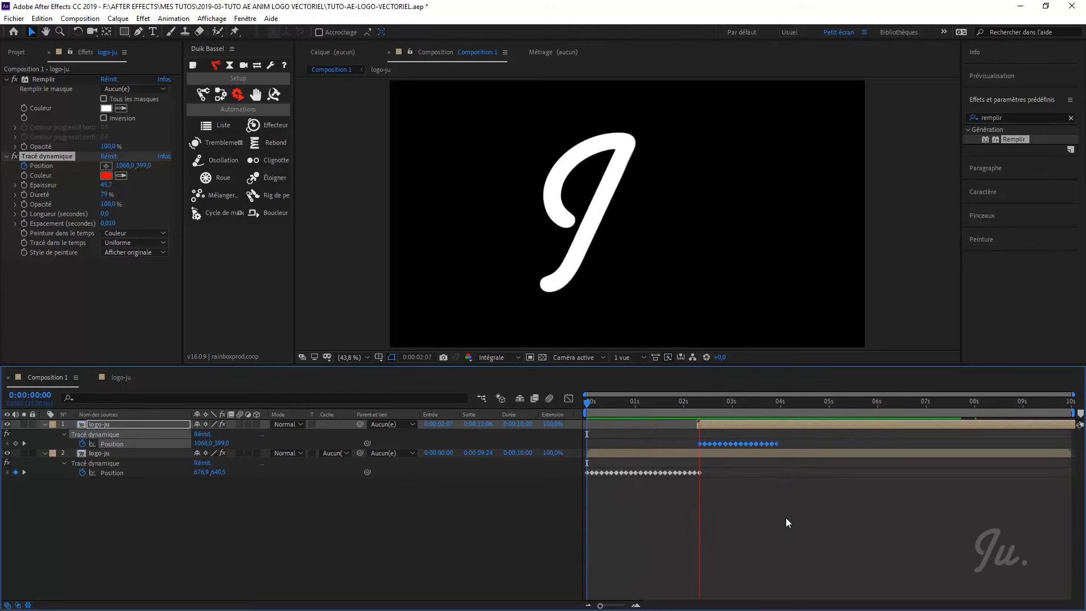
key("space")
Step: Duplicate the u's logo-ju layer and shift the copy in time so it starts at 3:24, where the u finishes
left_click(205, 517)
left_click(100, 426)
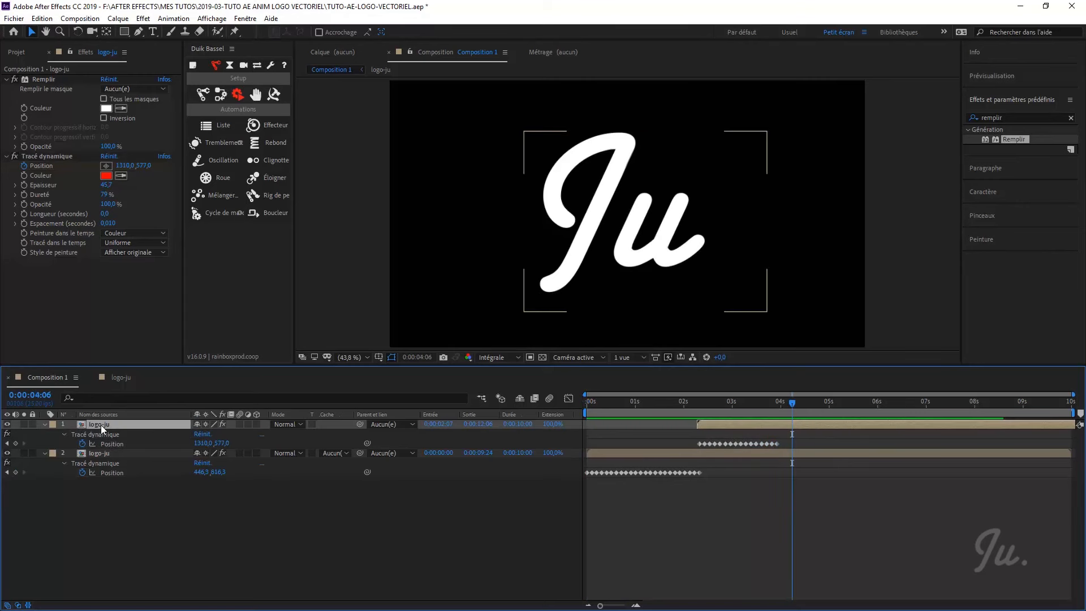
key("ctrl+d")
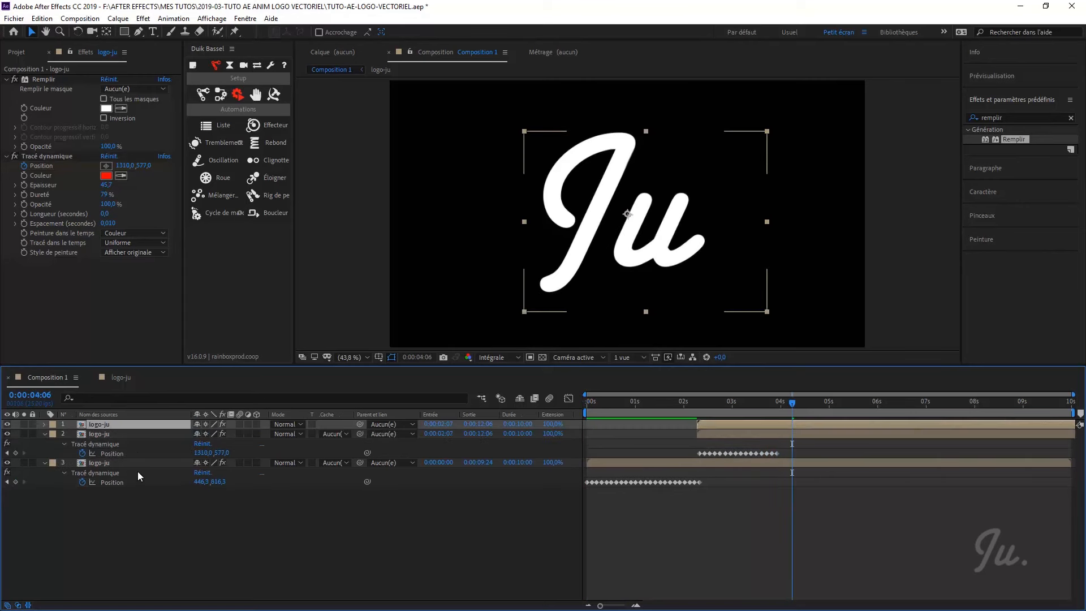
left_click_drag(725, 421, 788, 422)
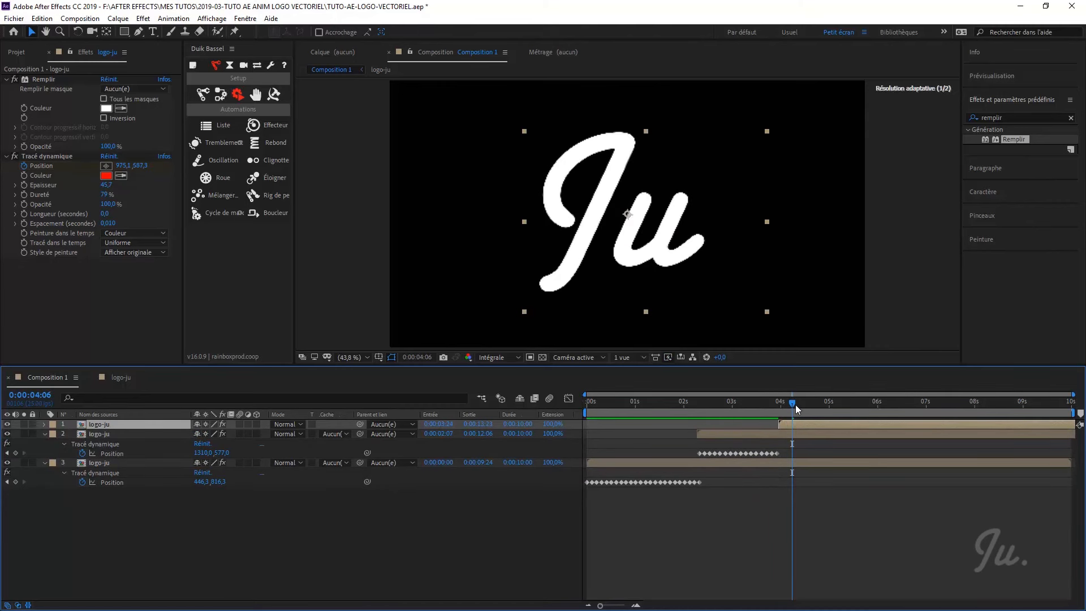
Step: Delete all Position keyframes of the Tracé dynamique effect on the new logo-ju copy, with the current time at 4:00
left_click(782, 405)
left_click(781, 407)
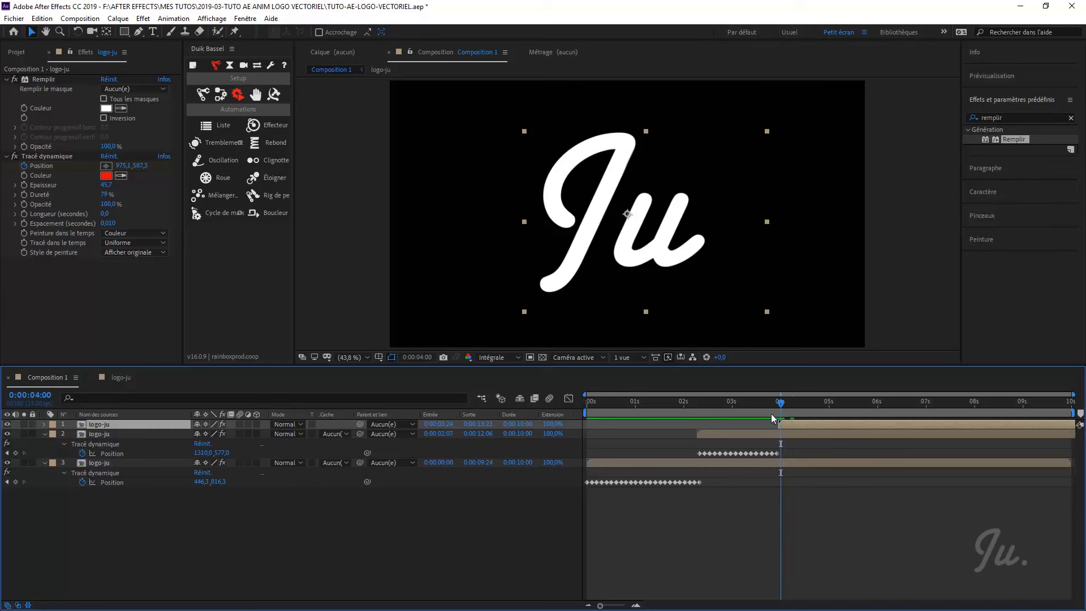
key("u")
left_click_drag(890, 450, 770, 447)
key("Delete")
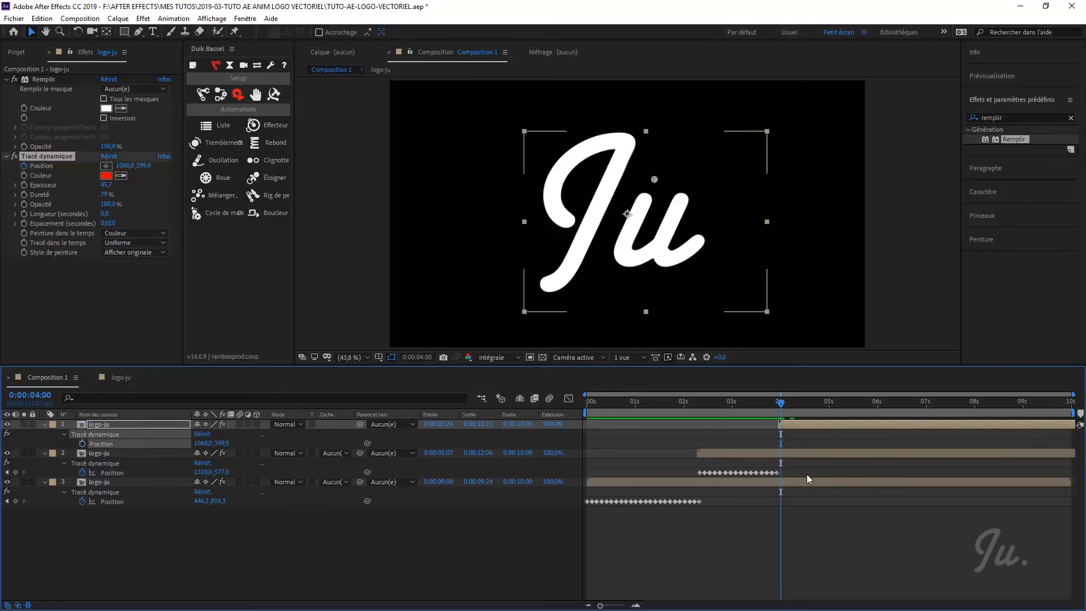
Step: Centre the new copy's brush on the final dot with Style de peinture Originale, and keyframe its Epaisseur at 62,5 at 4:00
left_click_drag(654, 179, 725, 258)
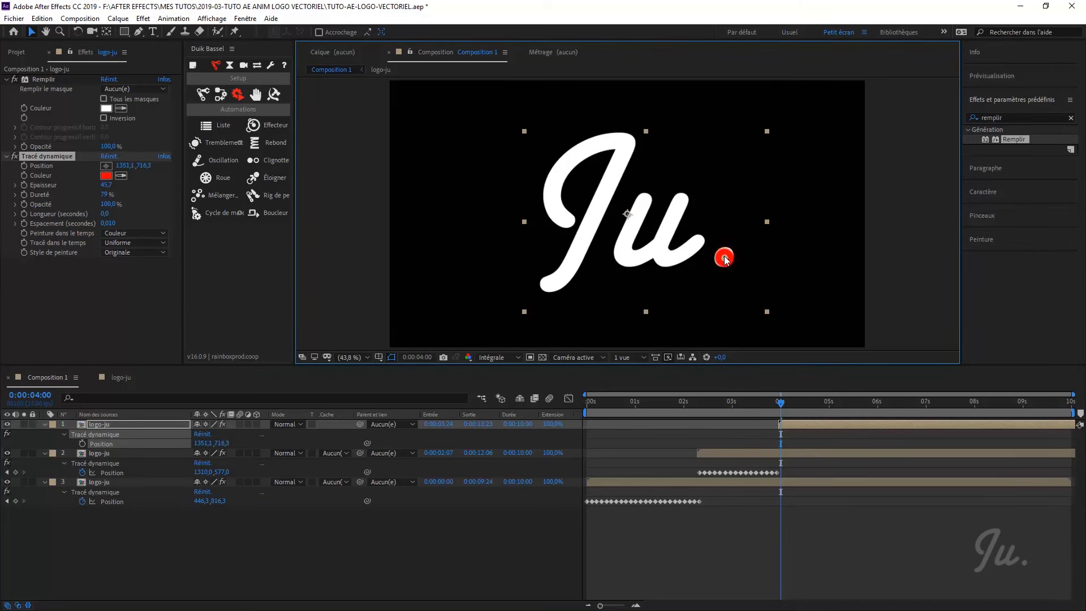
left_click_drag(106, 185, 202, 185)
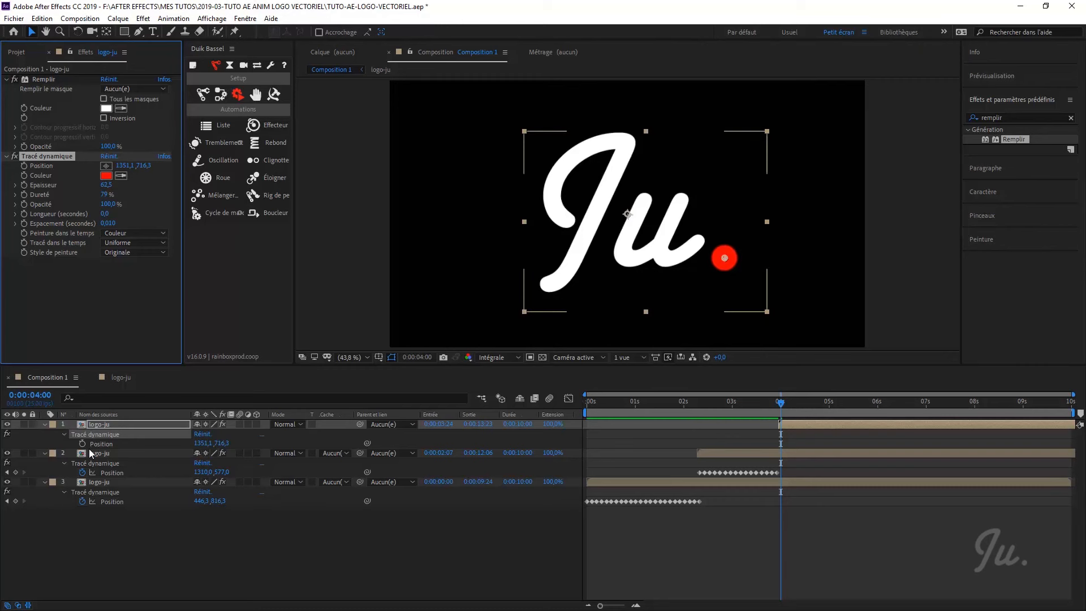
left_click(24, 185)
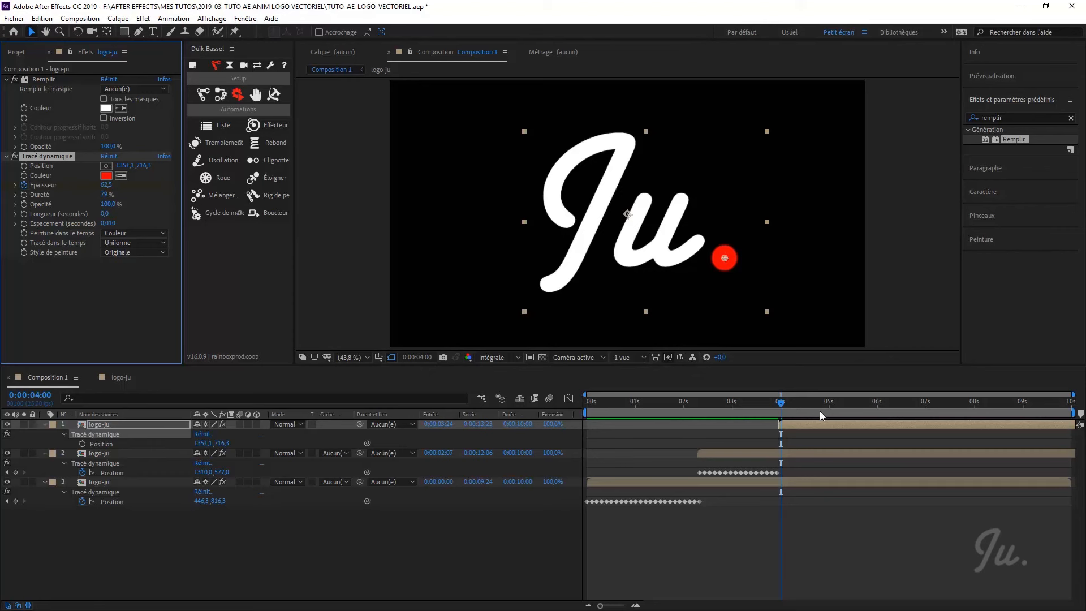
Step: Shift the 62,5 Epaisseur keyframe a few frames past 4:00, add one of 0 at 4:00, and preview the dot's growth
left_click(103, 425)
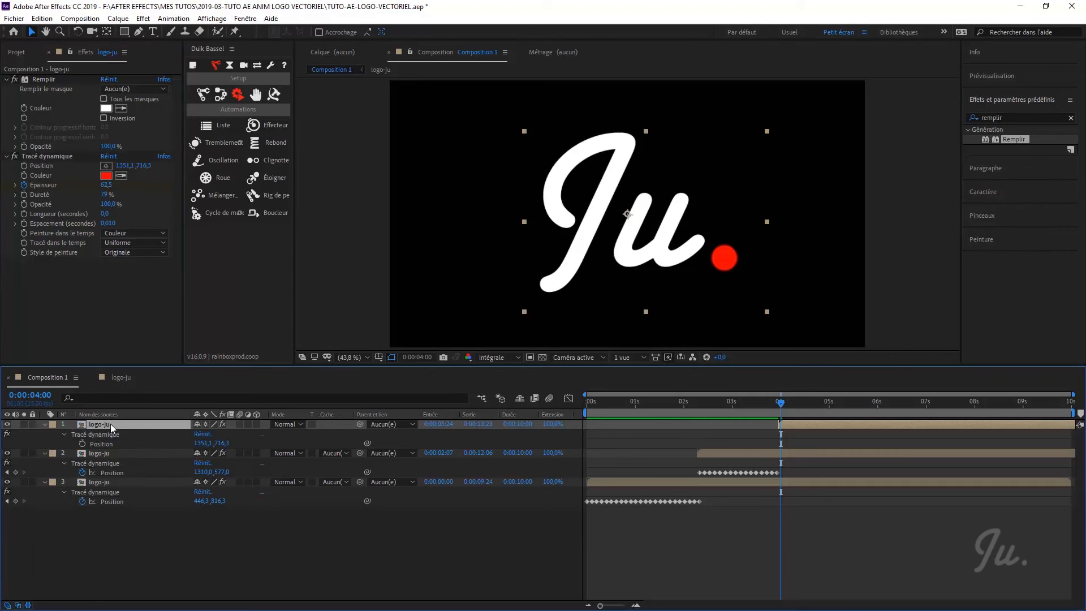
key("u")
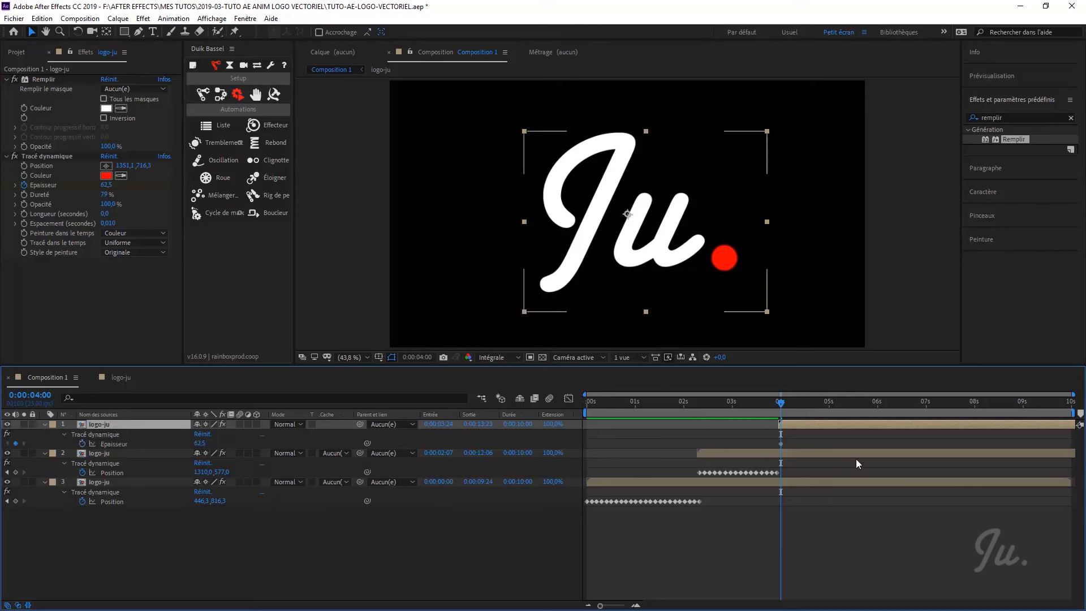
left_click(782, 443)
left_click_drag(782, 444, 786, 442)
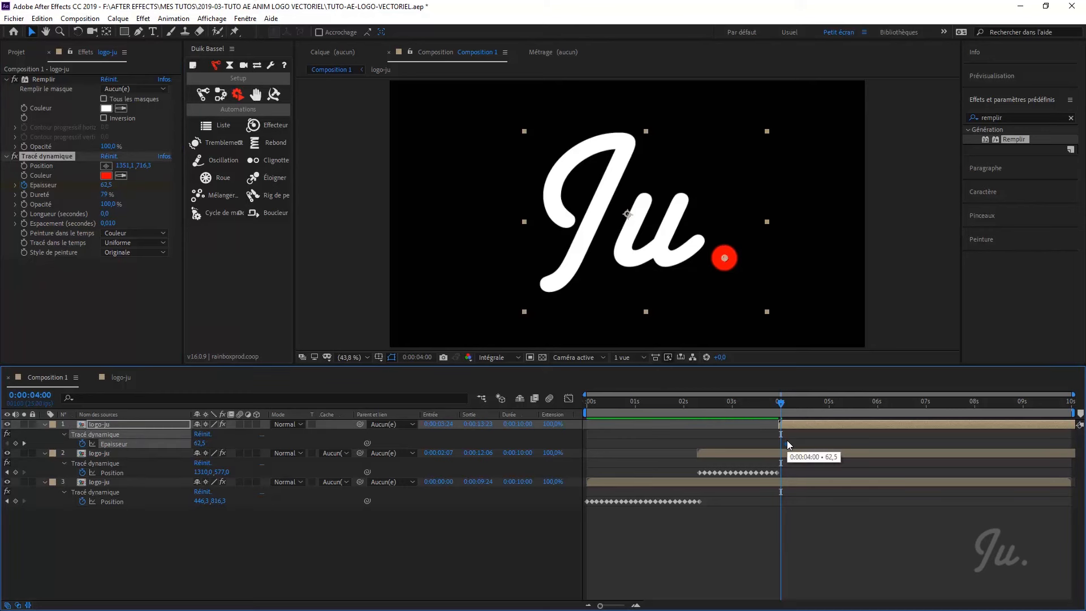
left_click(107, 185)
type("0")
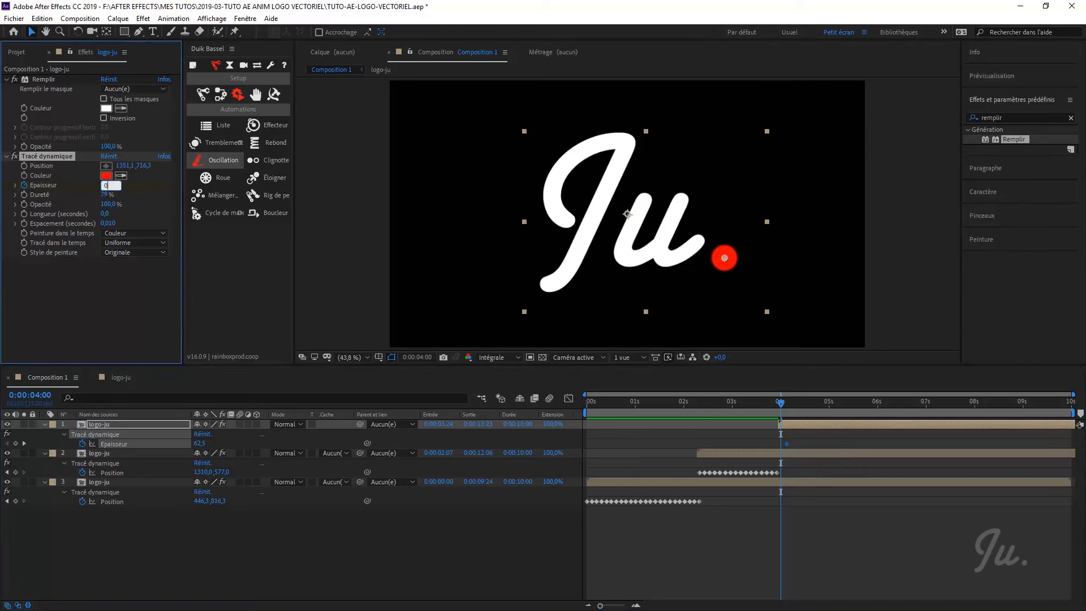
key("Return")
key("space")
key("space")
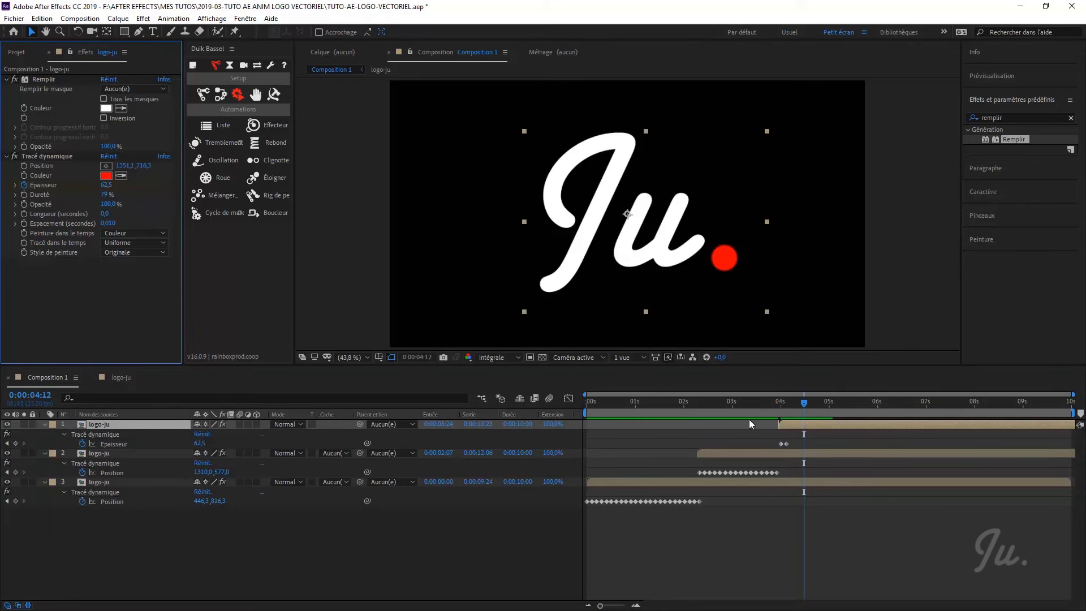
Step: Set the dot layer's Style de peinture to Afficher originale and preview the whole logo animation from the start
left_click(131, 253)
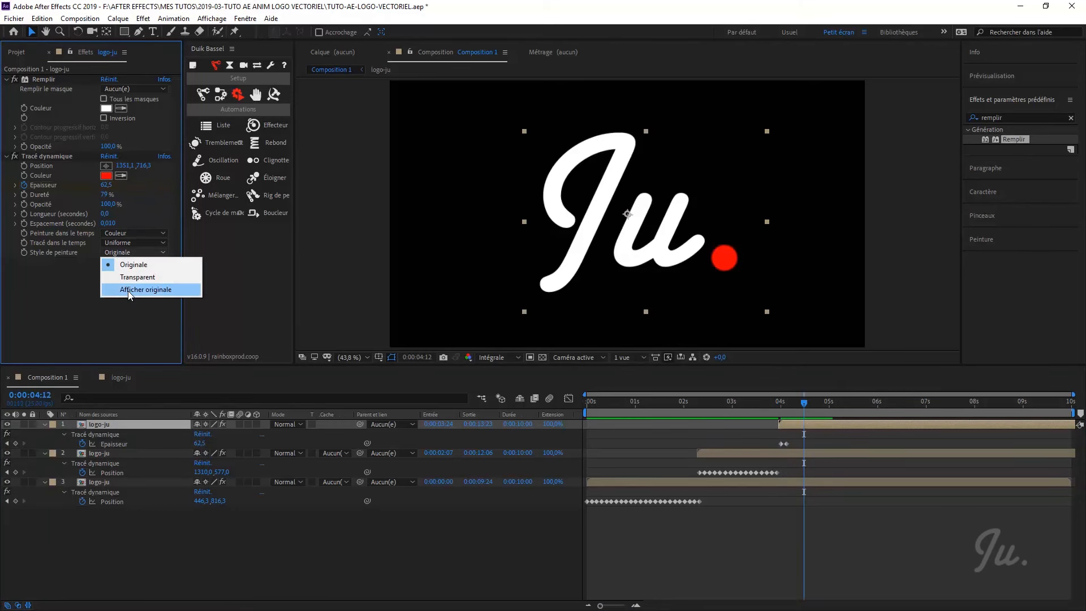
left_click(145, 289)
left_click_drag(799, 410, 580, 403)
key("space")
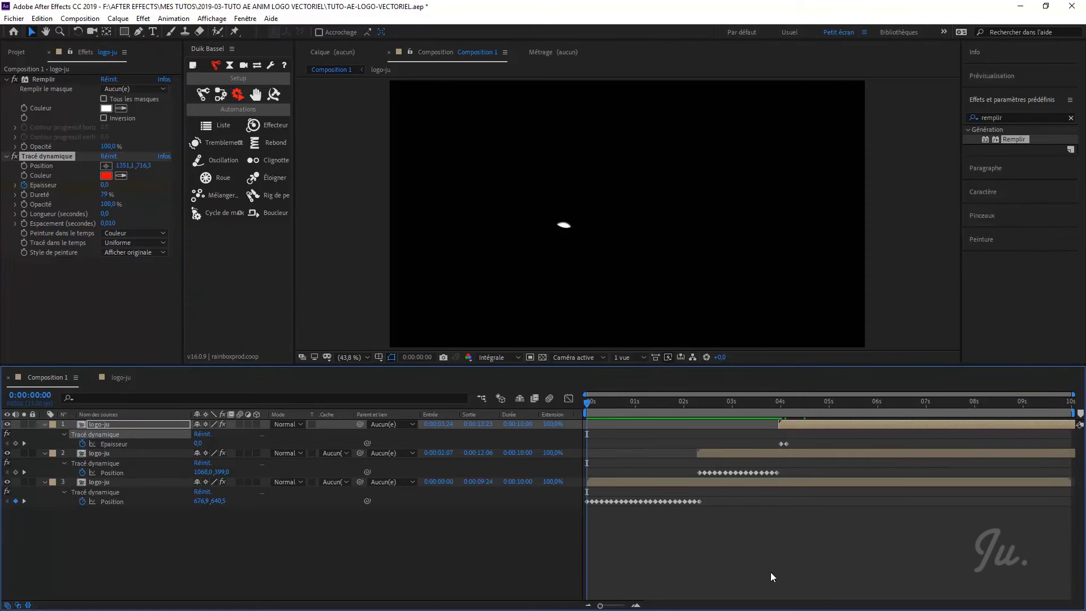